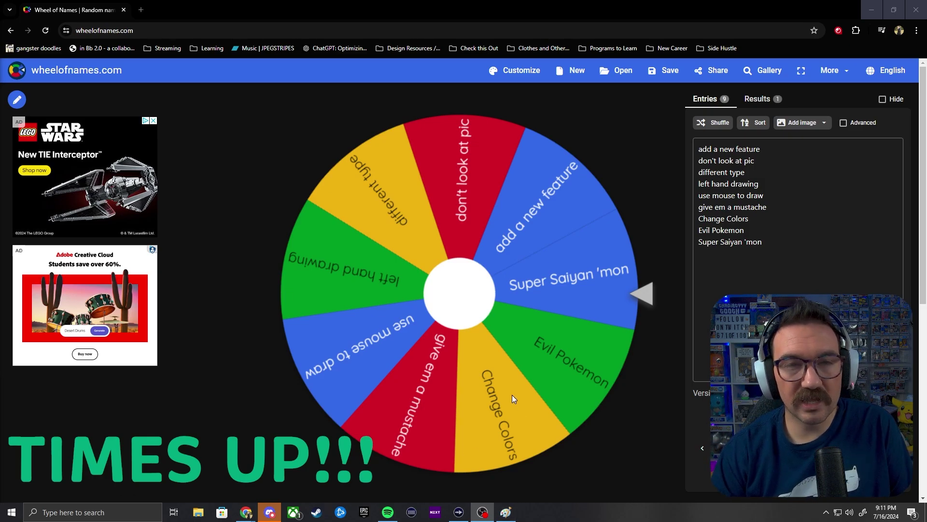
- Spin the Wheel of Names to pick the drawing challenge
{"action": "left_click", "coordinate": [458, 306]}
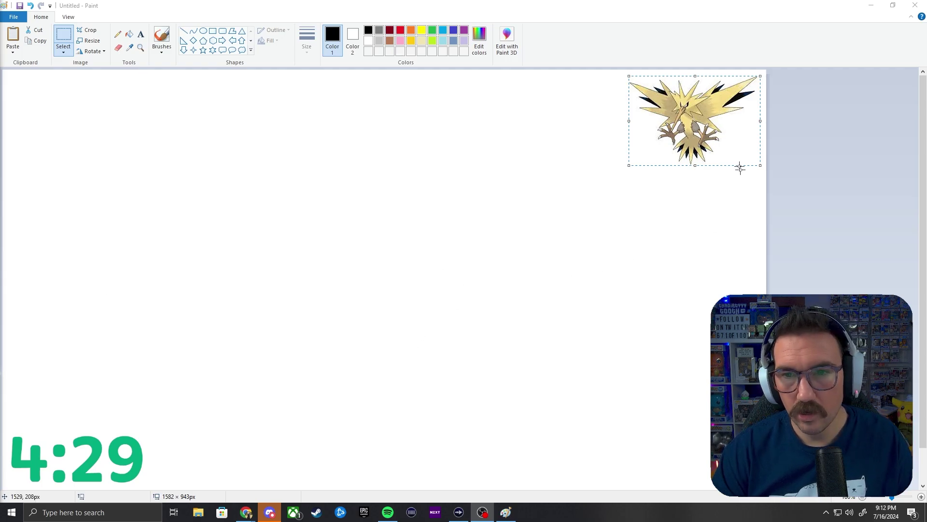
- Delete the pasted Zapdos reference image and select the Brushes tool
{"action": "left_click", "coordinate": [697, 118]}
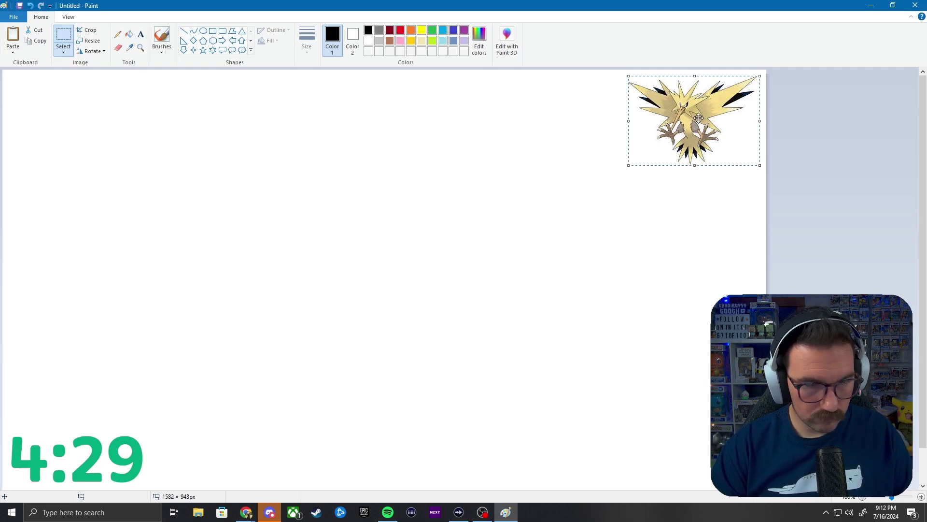
{"action": "key", "text": "Delete"}
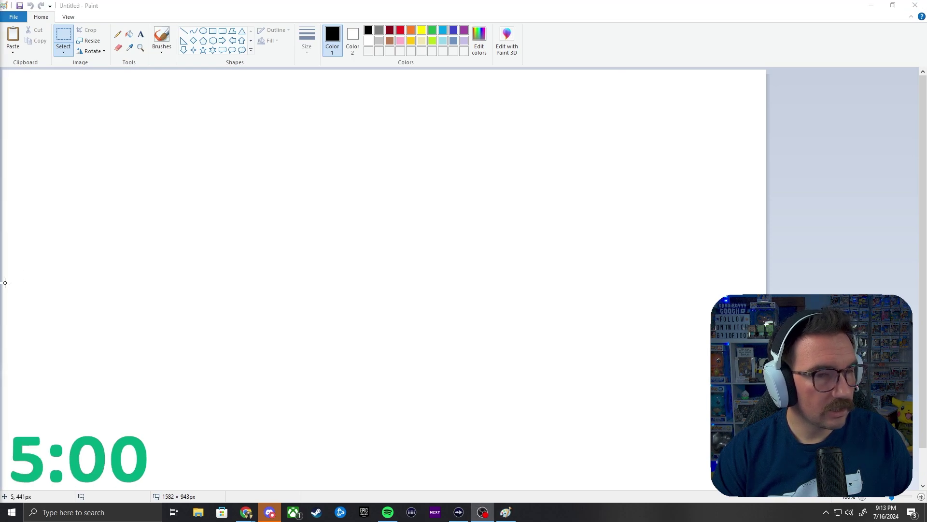
{"action": "left_click", "coordinate": [164, 44]}
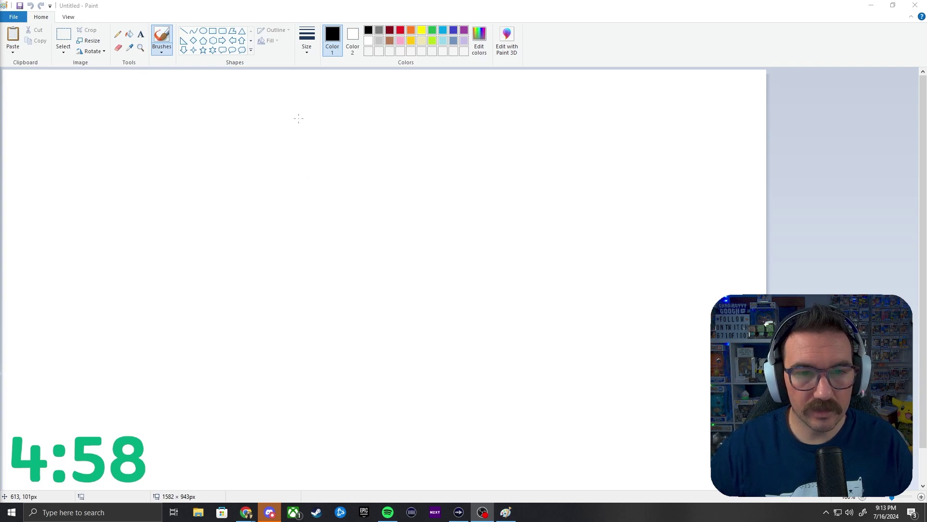
{"action": "left_click", "coordinate": [321, 157]}
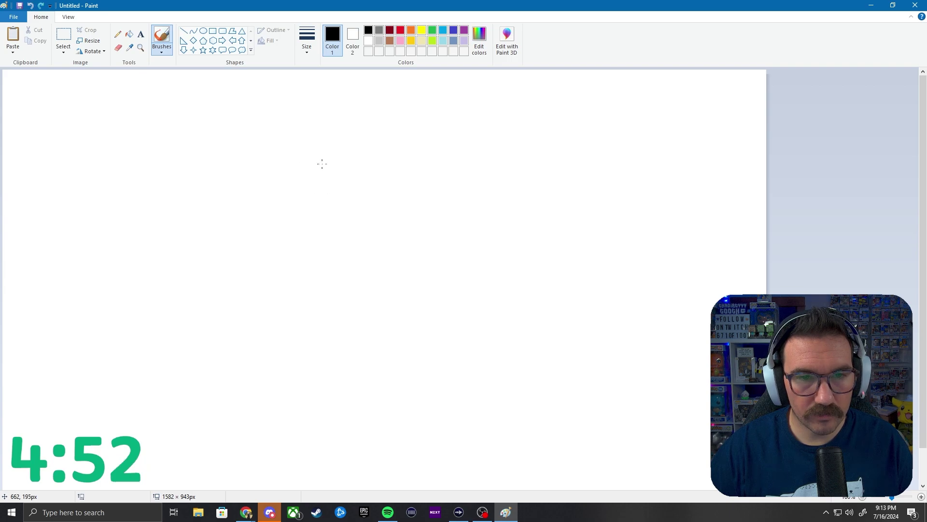
- Draw jagged star-point strokes forming Zapdos's spiky body outline on the left
{"action": "mouse_move", "coordinate": [298, 131]}
{"action": "left_mouse_down"}
{"action": "mouse_move", "coordinate": [308, 162]}
{"action": "mouse_move", "coordinate": [270, 170]}
{"action": "mouse_move", "coordinate": [252, 220]}
{"action": "left_mouse_up"}
{"action": "left_click_drag", "start_coordinate": [301, 204], "coordinate": [306, 203]}
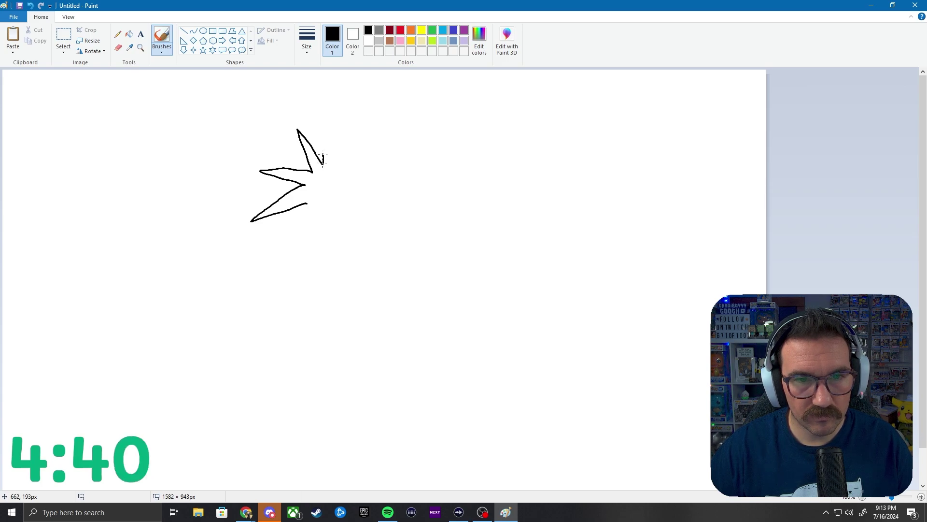
{"action": "mouse_move", "coordinate": [324, 157]}
{"action": "left_mouse_down"}
{"action": "mouse_move", "coordinate": [323, 142]}
{"action": "mouse_move", "coordinate": [352, 136]}
{"action": "left_mouse_up"}
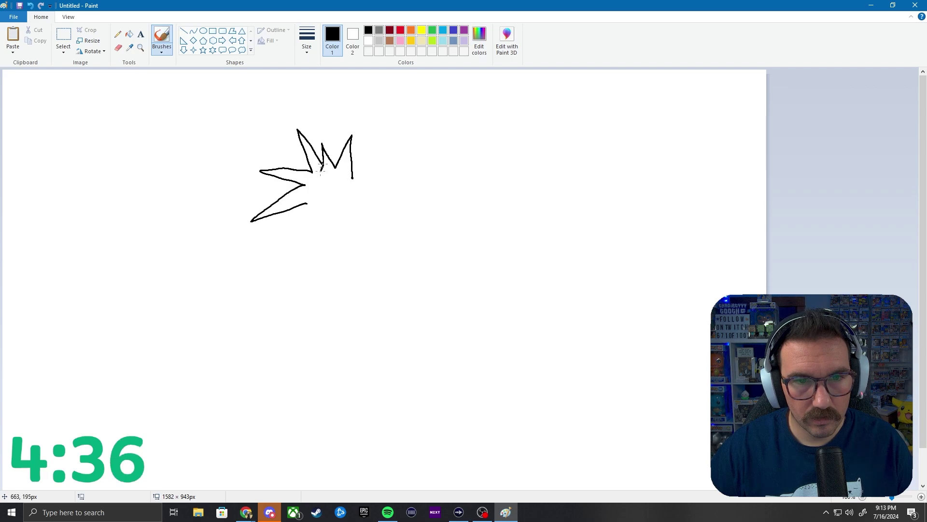
{"action": "left_click_drag", "start_coordinate": [326, 184], "coordinate": [306, 222]}
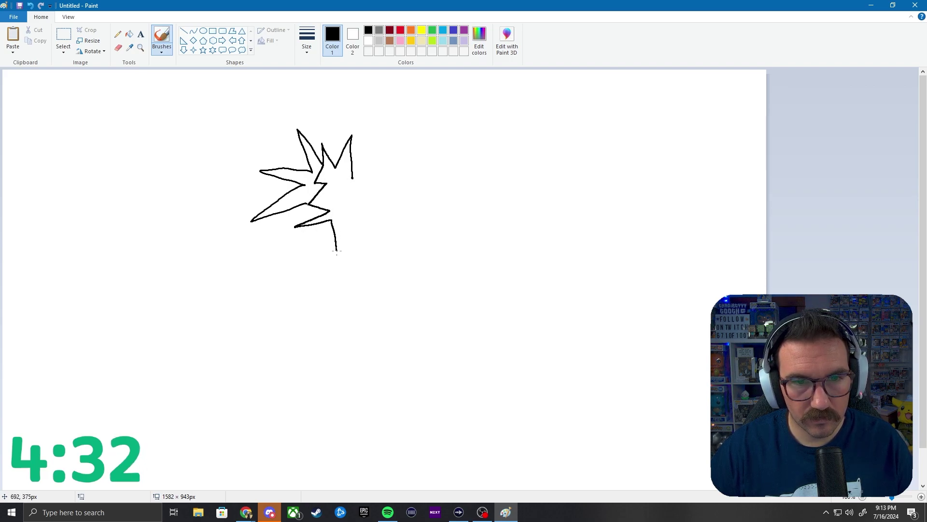
{"action": "mouse_move", "coordinate": [370, 236]}
{"action": "left_mouse_down"}
{"action": "mouse_move", "coordinate": [359, 218]}
{"action": "mouse_move", "coordinate": [386, 215]}
{"action": "mouse_move", "coordinate": [378, 154]}
{"action": "mouse_move", "coordinate": [351, 180]}
{"action": "left_mouse_up"}
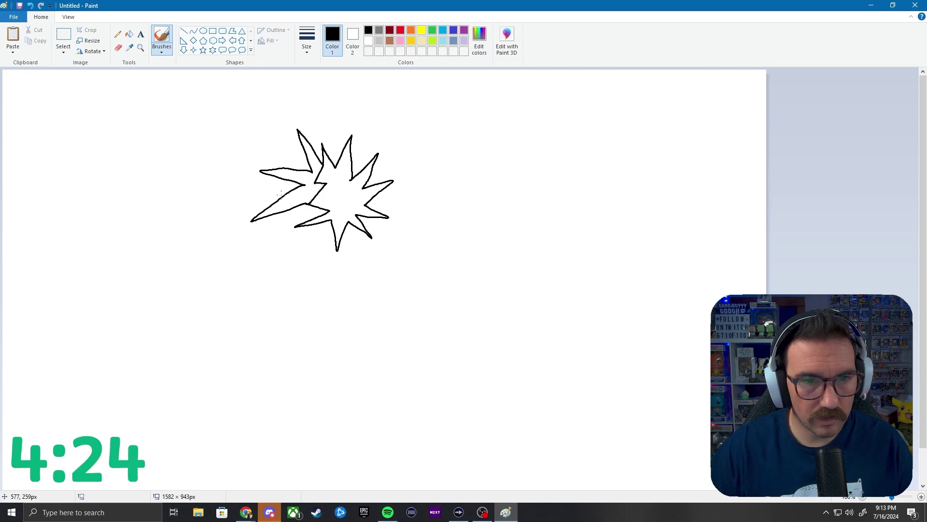
{"action": "left_click_drag", "start_coordinate": [256, 196], "coordinate": [304, 184]}
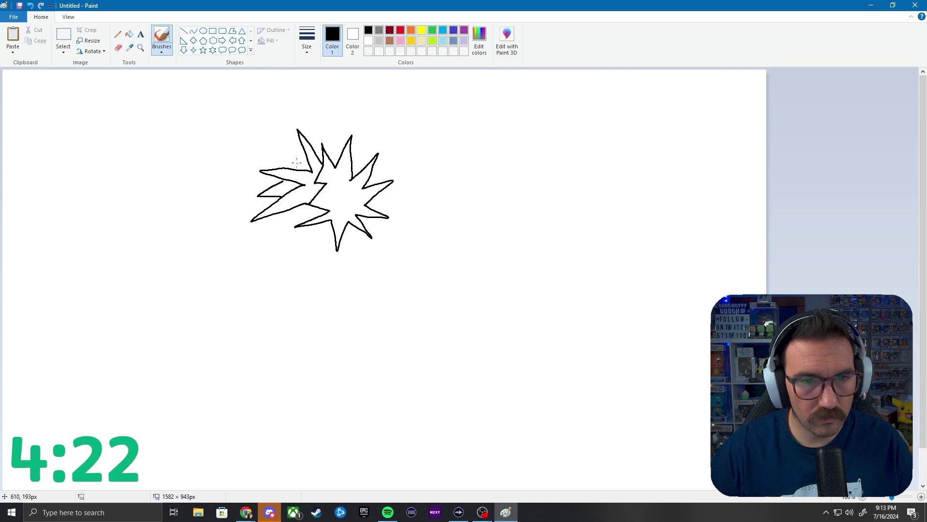
{"action": "left_click_drag", "start_coordinate": [285, 152], "coordinate": [284, 147]}
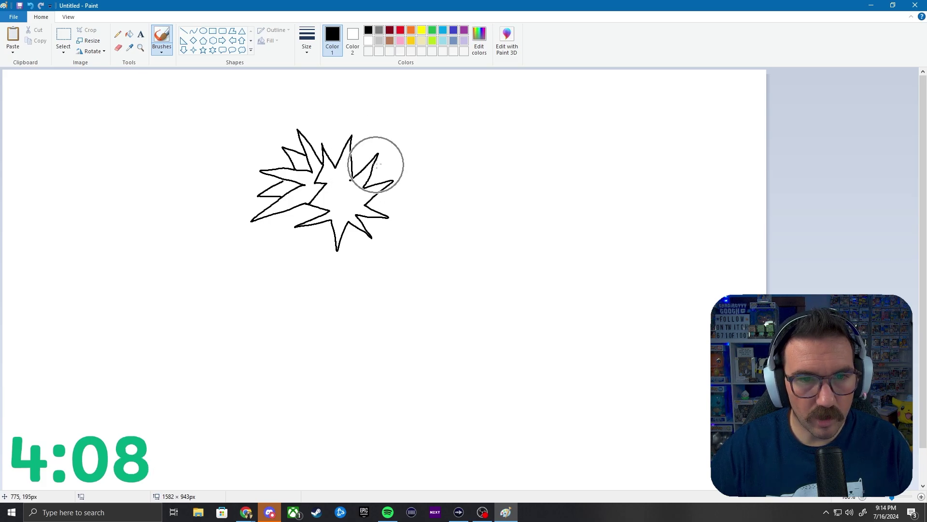
- Undo the first sketch and redraw the left wing's feather spikes and the body
{"action": "key", "text": "ctrl+z"}
{"action": "key", "text": "ctrl+z"}
{"action": "key", "text": "ctrl+z"}
{"action": "key", "text": "ctrl+z"}
{"action": "key", "text": "ctrl+z"}
{"action": "key", "text": "ctrl+z"}
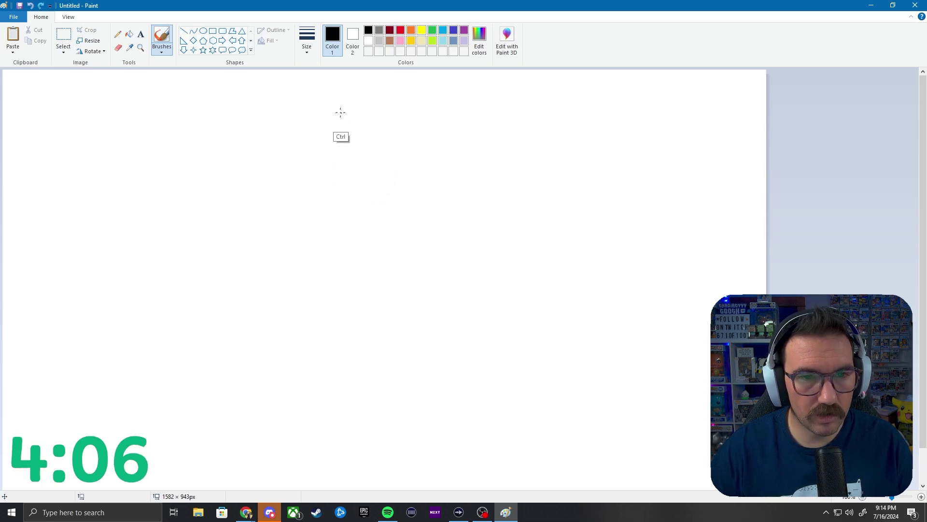
{"action": "left_click_drag", "start_coordinate": [267, 116], "coordinate": [290, 177]}
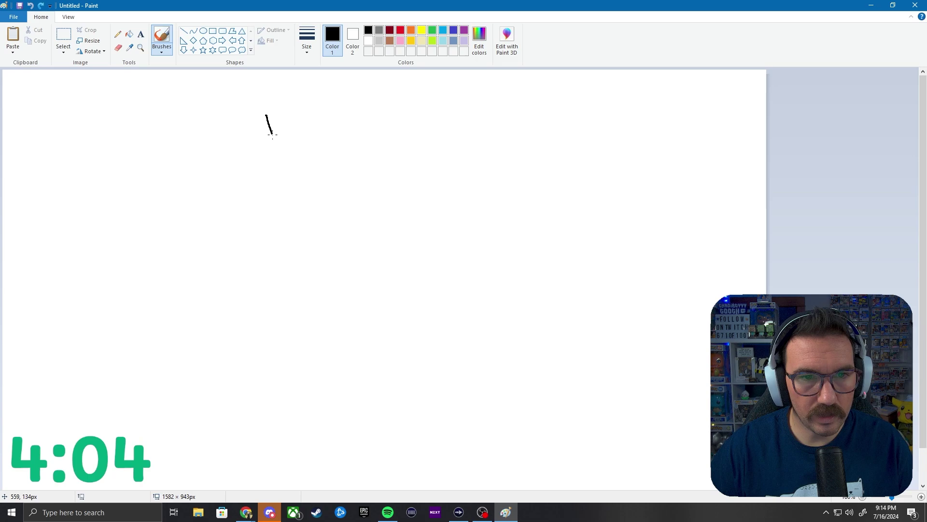
{"action": "mouse_move", "coordinate": [266, 116]}
{"action": "left_mouse_down"}
{"action": "mouse_move", "coordinate": [319, 175]}
{"action": "mouse_move", "coordinate": [294, 192]}
{"action": "mouse_move", "coordinate": [214, 172]}
{"action": "mouse_move", "coordinate": [283, 204]}
{"action": "mouse_move", "coordinate": [224, 242]}
{"action": "mouse_move", "coordinate": [290, 222]}
{"action": "mouse_move", "coordinate": [253, 288]}
{"action": "mouse_move", "coordinate": [313, 236]}
{"action": "mouse_move", "coordinate": [244, 252]}
{"action": "mouse_move", "coordinate": [274, 241]}
{"action": "left_mouse_up"}
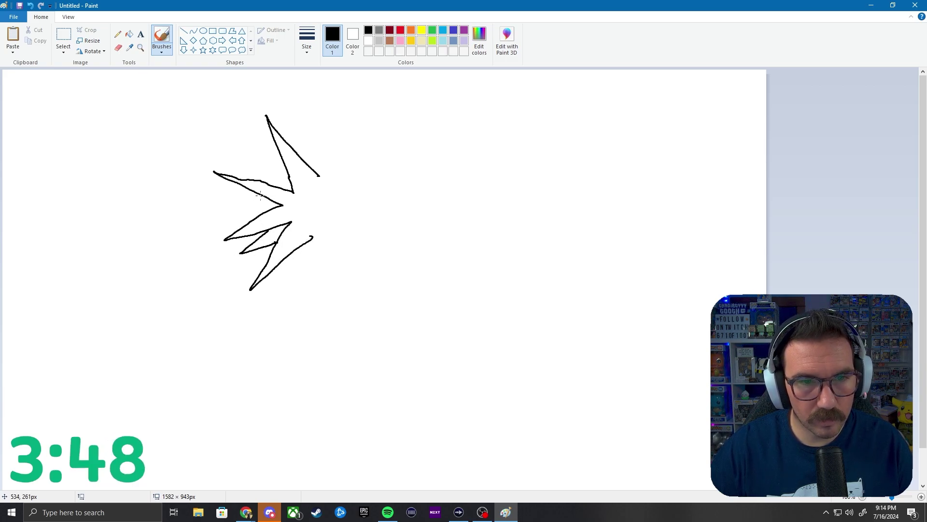
{"action": "mouse_move", "coordinate": [261, 193]}
{"action": "left_mouse_down"}
{"action": "mouse_move", "coordinate": [236, 196]}
{"action": "mouse_move", "coordinate": [282, 205]}
{"action": "left_mouse_up"}
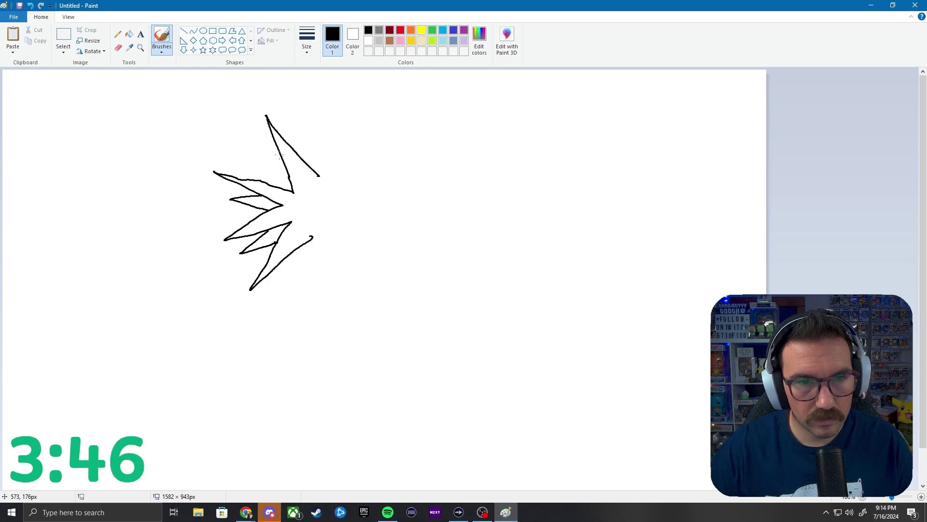
{"action": "mouse_move", "coordinate": [257, 154]}
{"action": "left_mouse_down"}
{"action": "mouse_move", "coordinate": [275, 171]}
{"action": "mouse_move", "coordinate": [325, 150]}
{"action": "mouse_move", "coordinate": [336, 185]}
{"action": "mouse_move", "coordinate": [327, 200]}
{"action": "left_mouse_up"}
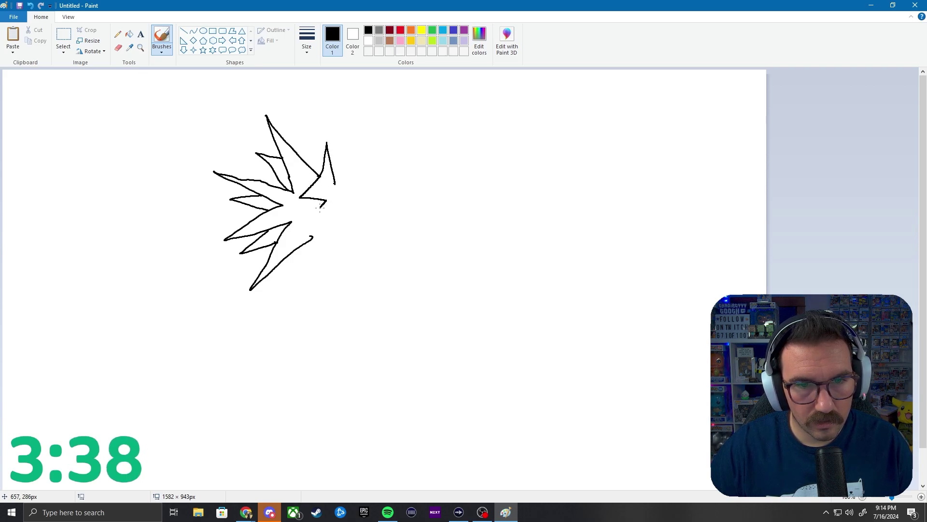
{"action": "key", "text": "ctrl+z"}
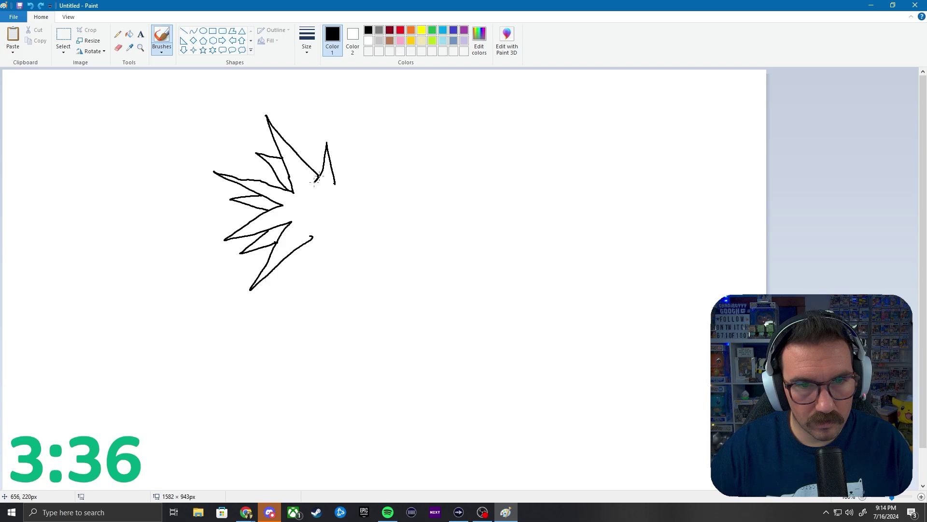
{"action": "mouse_move", "coordinate": [319, 177]}
{"action": "left_mouse_down"}
{"action": "mouse_move", "coordinate": [296, 201]}
{"action": "mouse_move", "coordinate": [319, 190]}
{"action": "mouse_move", "coordinate": [309, 214]}
{"action": "mouse_move", "coordinate": [317, 244]}
{"action": "mouse_move", "coordinate": [361, 243]}
{"action": "mouse_move", "coordinate": [384, 176]}
{"action": "mouse_move", "coordinate": [352, 184]}
{"action": "left_mouse_up"}
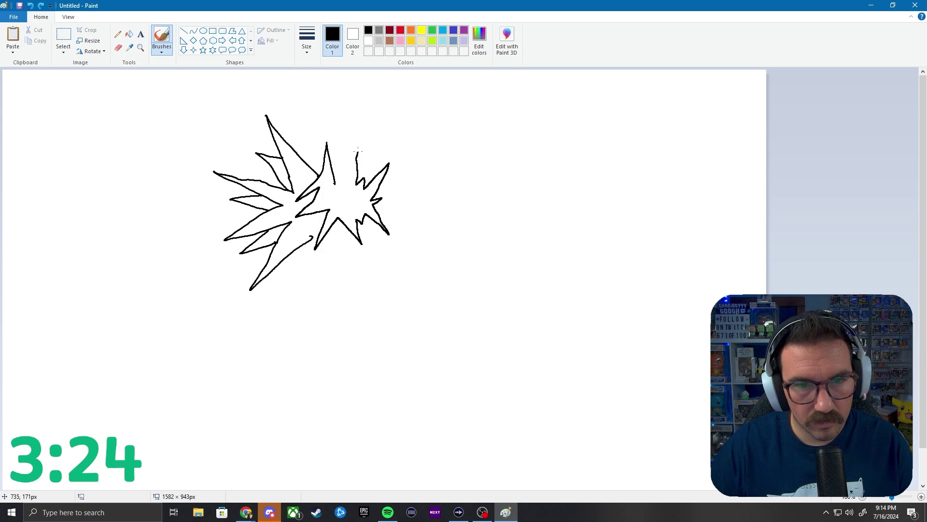
- Extend the body spikes and start the long-spiked right wing from the body's tip
{"action": "left_click_drag", "start_coordinate": [356, 150], "coordinate": [354, 141]}
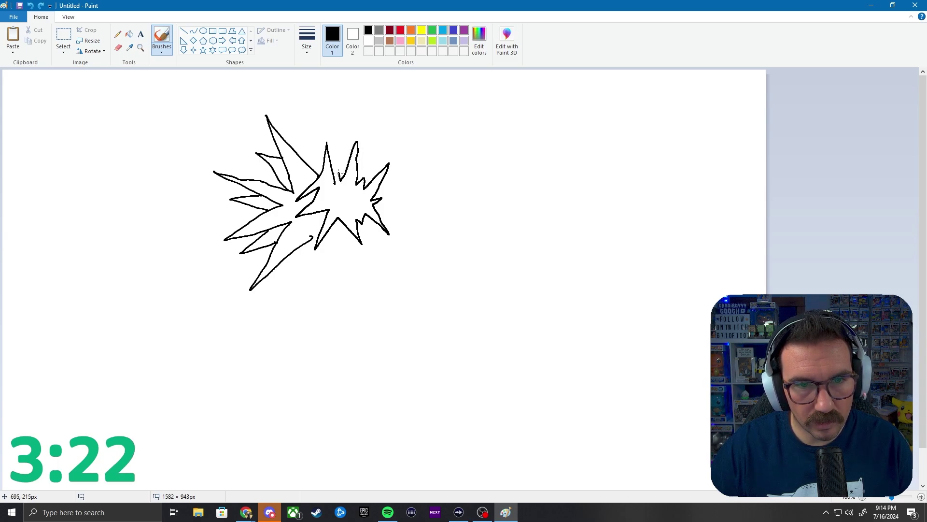
{"action": "left_click_drag", "start_coordinate": [339, 174], "coordinate": [334, 185]}
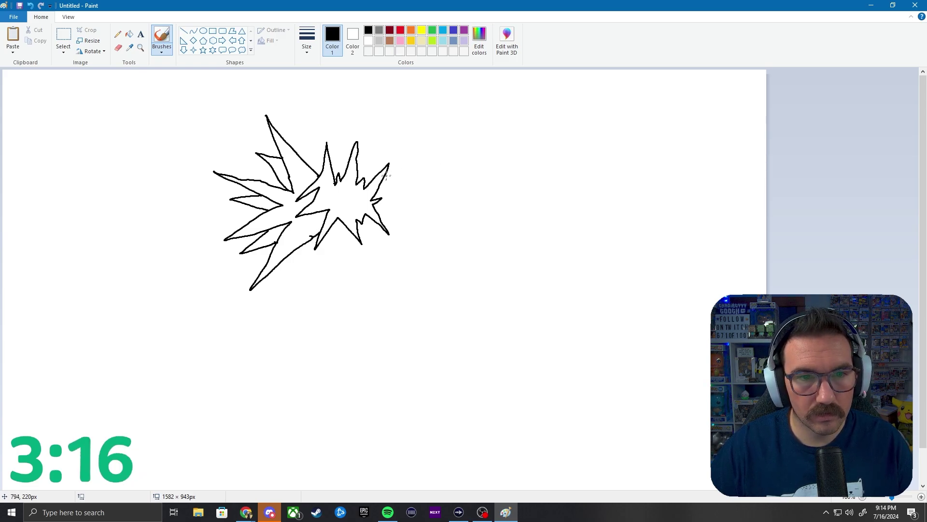
{"action": "mouse_move", "coordinate": [387, 173]}
{"action": "left_mouse_down"}
{"action": "mouse_move", "coordinate": [445, 118]}
{"action": "mouse_move", "coordinate": [406, 178]}
{"action": "mouse_move", "coordinate": [484, 182]}
{"action": "mouse_move", "coordinate": [413, 198]}
{"action": "mouse_move", "coordinate": [472, 245]}
{"action": "mouse_move", "coordinate": [410, 223]}
{"action": "mouse_move", "coordinate": [431, 288]}
{"action": "mouse_move", "coordinate": [391, 239]}
{"action": "left_mouse_up"}
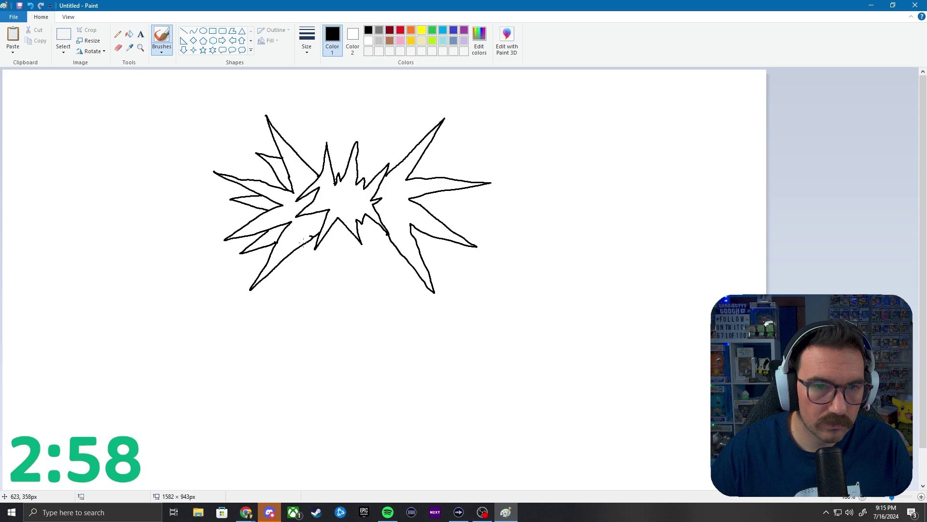
- Draw two curved legs with rounded feet under the body, undoing failed strokes
{"action": "left_click_drag", "start_coordinate": [304, 242], "coordinate": [301, 254]}
{"action": "left_click_drag", "start_coordinate": [302, 289], "coordinate": [318, 294]}
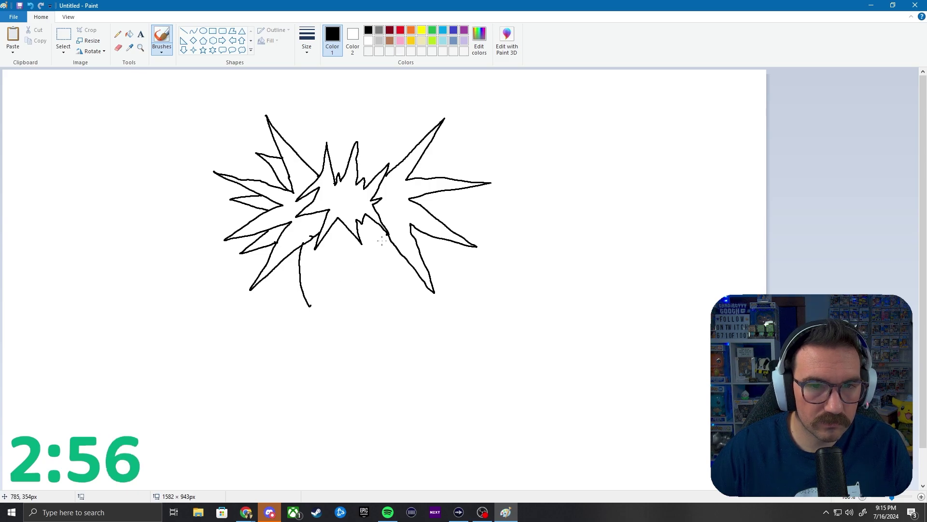
{"action": "left_click_drag", "start_coordinate": [389, 233], "coordinate": [362, 296]}
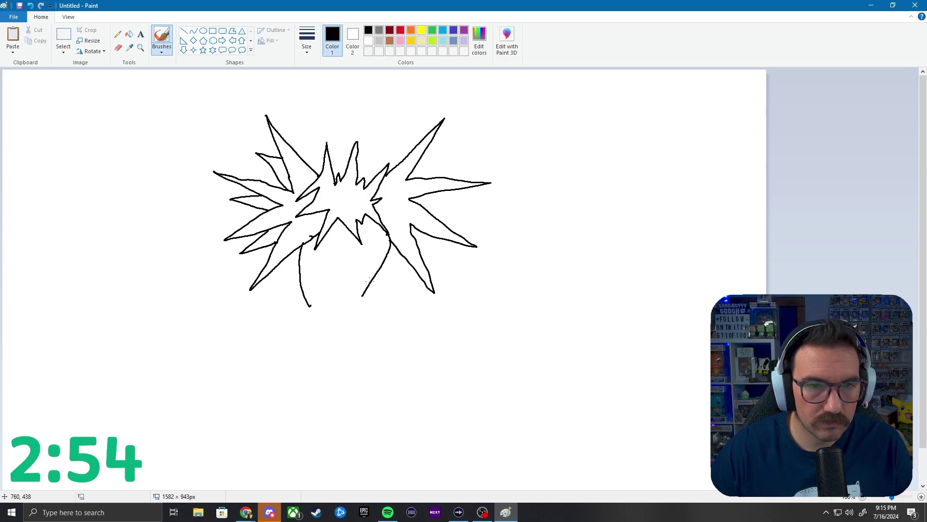
{"action": "key", "text": "ctrl+z"}
{"action": "key", "text": "ctrl+z"}
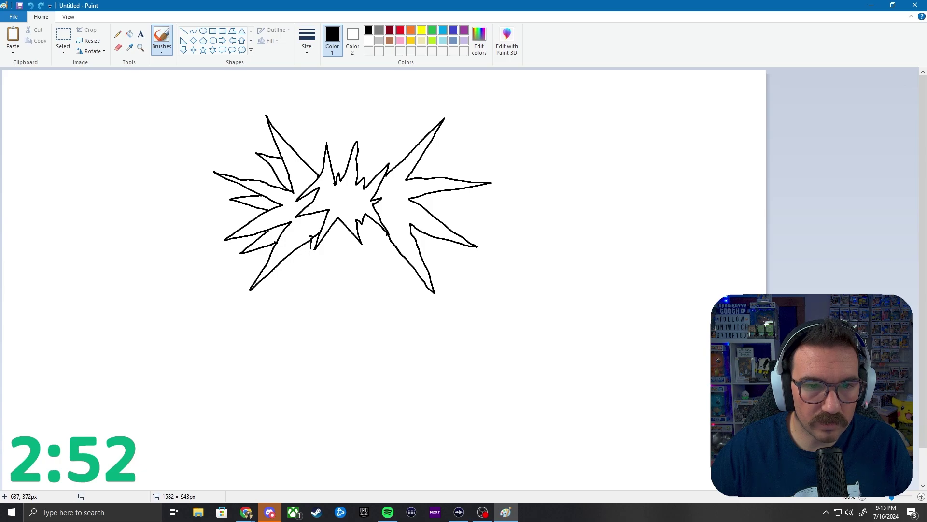
{"action": "left_click_drag", "start_coordinate": [310, 246], "coordinate": [321, 301]}
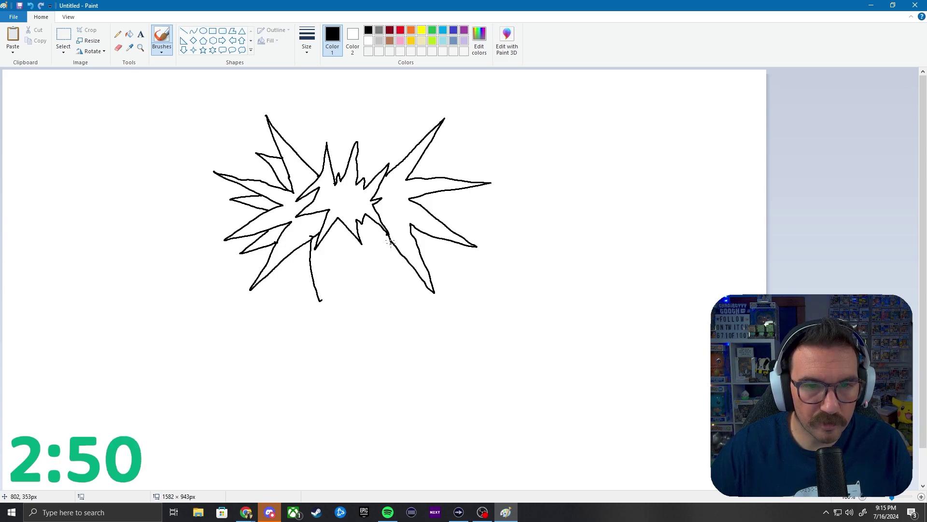
{"action": "mouse_move", "coordinate": [389, 240]}
{"action": "left_mouse_down"}
{"action": "mouse_move", "coordinate": [377, 280]}
{"action": "mouse_move", "coordinate": [351, 308]}
{"action": "left_mouse_up"}
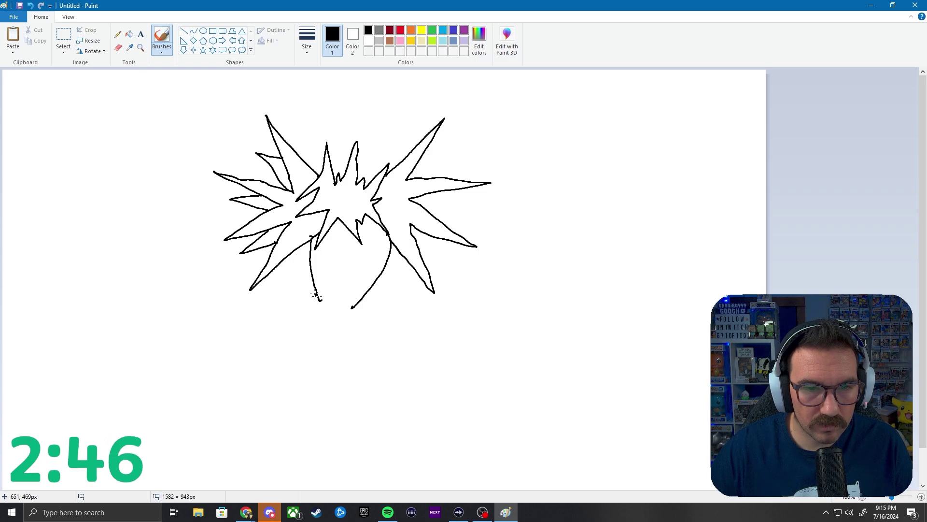
{"action": "mouse_move", "coordinate": [316, 295]}
{"action": "left_mouse_down"}
{"action": "mouse_move", "coordinate": [306, 296]}
{"action": "mouse_move", "coordinate": [303, 315]}
{"action": "mouse_move", "coordinate": [321, 319]}
{"action": "mouse_move", "coordinate": [329, 305]}
{"action": "mouse_move", "coordinate": [313, 293]}
{"action": "mouse_move", "coordinate": [365, 299]}
{"action": "mouse_move", "coordinate": [370, 321]}
{"action": "mouse_move", "coordinate": [355, 330]}
{"action": "mouse_move", "coordinate": [344, 316]}
{"action": "mouse_move", "coordinate": [363, 297]}
{"action": "left_mouse_up"}
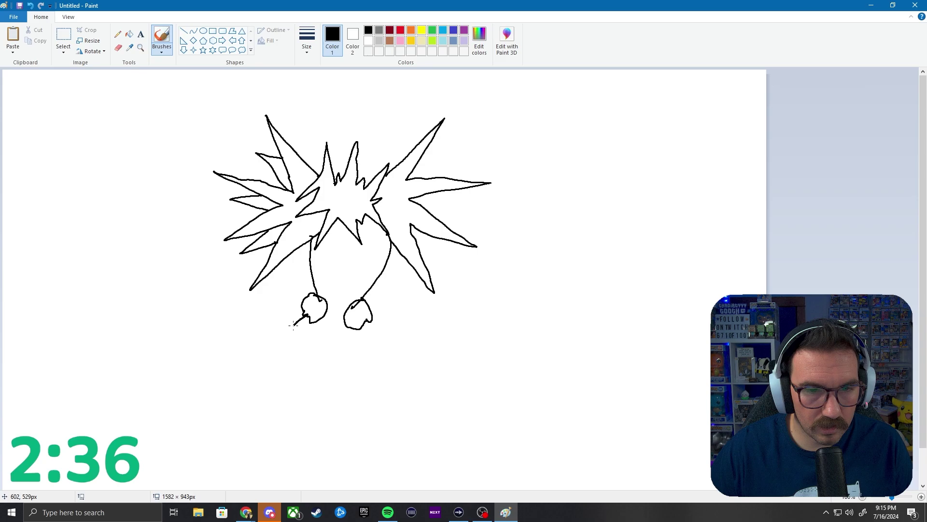
{"action": "mouse_move", "coordinate": [294, 325]}
{"action": "left_mouse_down"}
{"action": "mouse_move", "coordinate": [279, 335]}
{"action": "mouse_move", "coordinate": [256, 331]}
{"action": "mouse_move", "coordinate": [263, 340]}
{"action": "mouse_move", "coordinate": [248, 349]}
{"action": "left_mouse_up"}
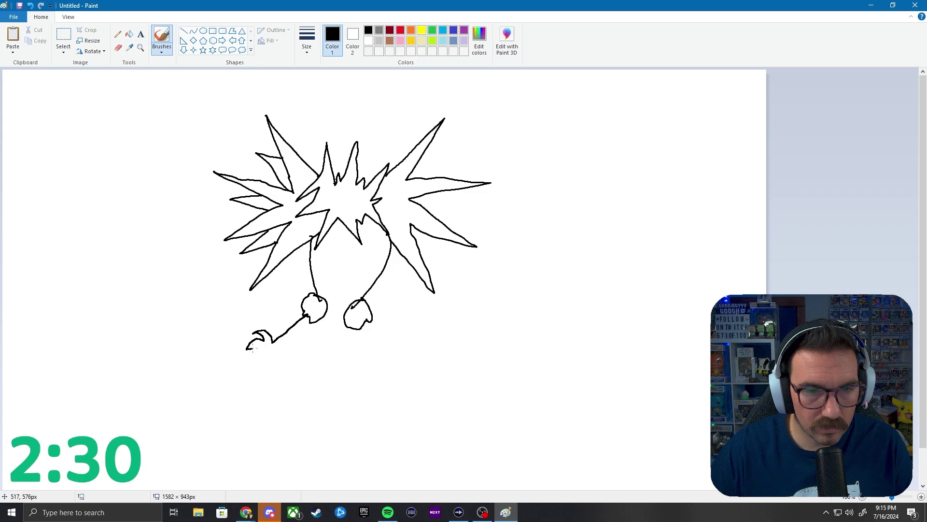
{"action": "key", "text": "ctrl+z"}
{"action": "key", "text": "ctrl+z"}
{"action": "key", "text": "ctrl+z"}
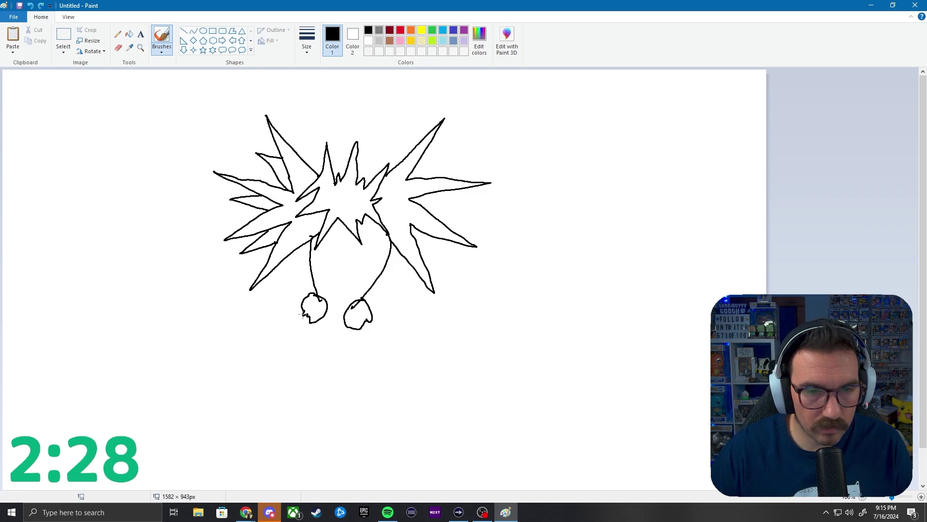
- Draw the lower legs with curved talons and spiky tail feathers between them
{"action": "mouse_move", "coordinate": [304, 315]}
{"action": "left_mouse_down"}
{"action": "mouse_move", "coordinate": [279, 339]}
{"action": "mouse_move", "coordinate": [268, 321]}
{"action": "mouse_move", "coordinate": [254, 352]}
{"action": "mouse_move", "coordinate": [284, 351]}
{"action": "mouse_move", "coordinate": [281, 340]}
{"action": "left_mouse_up"}
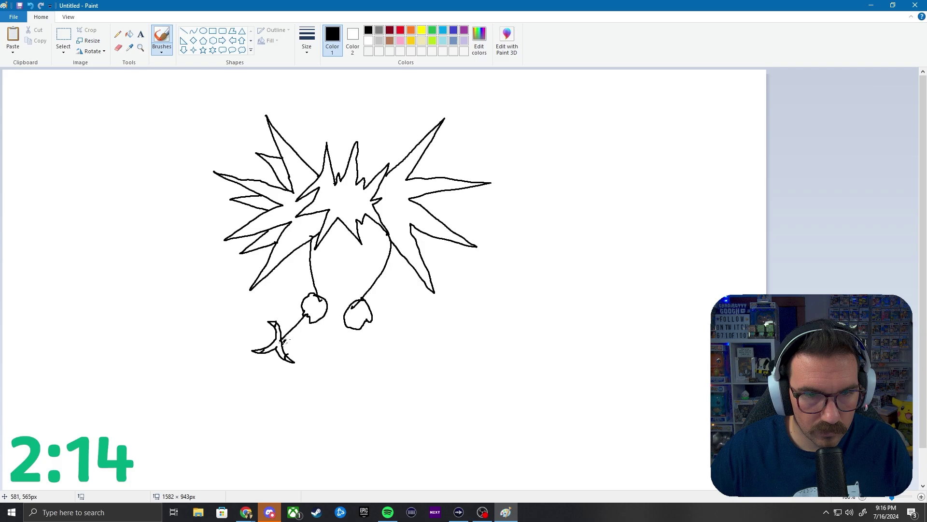
{"action": "left_click_drag", "start_coordinate": [283, 343], "coordinate": [294, 329]}
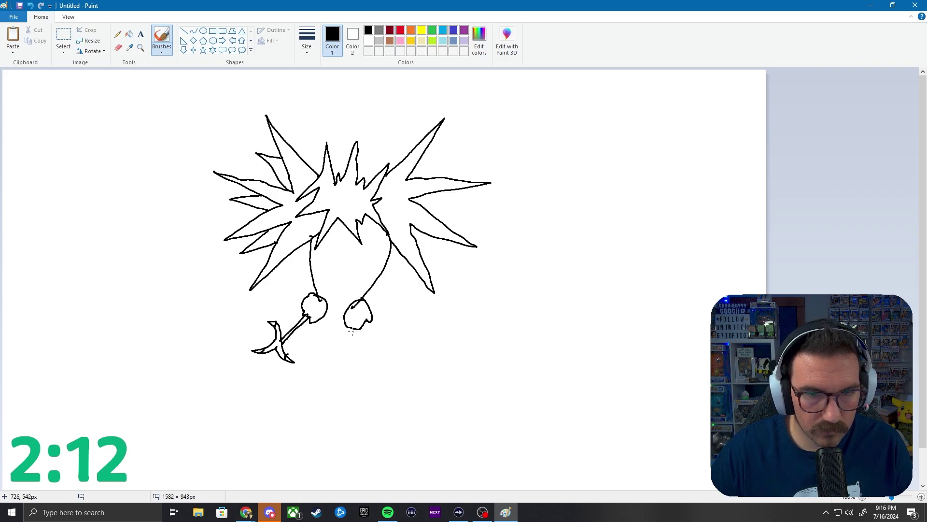
{"action": "left_click_drag", "start_coordinate": [362, 331], "coordinate": [361, 391]}
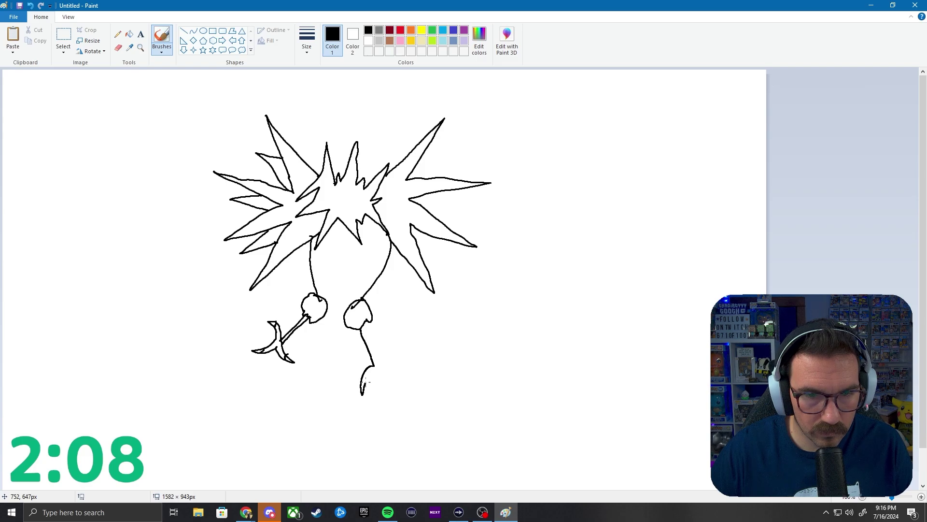
{"action": "mouse_move", "coordinate": [366, 383]}
{"action": "left_mouse_down"}
{"action": "mouse_move", "coordinate": [374, 374]}
{"action": "mouse_move", "coordinate": [380, 398]}
{"action": "mouse_move", "coordinate": [382, 367]}
{"action": "mouse_move", "coordinate": [400, 343]}
{"action": "mouse_move", "coordinate": [381, 362]}
{"action": "left_mouse_up"}
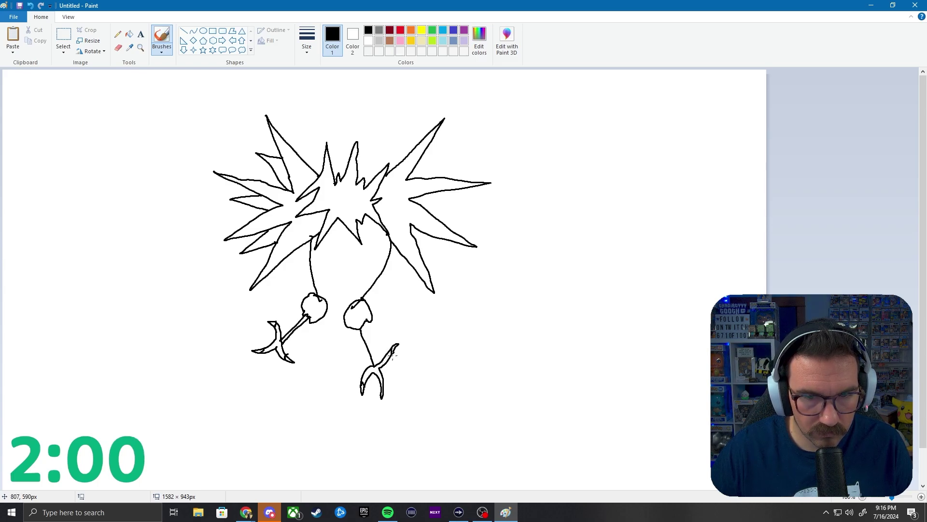
{"action": "left_click_drag", "start_coordinate": [393, 354], "coordinate": [398, 345]}
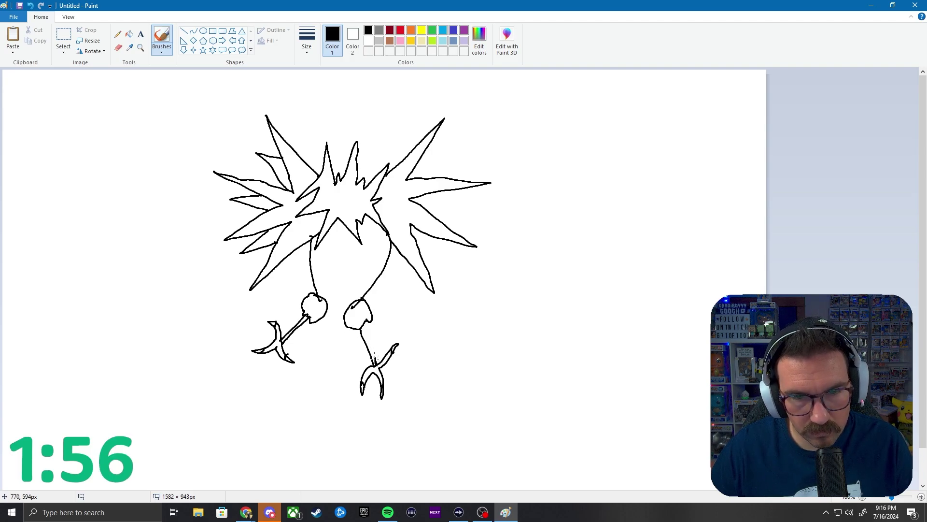
{"action": "mouse_move", "coordinate": [374, 360]}
{"action": "left_mouse_down"}
{"action": "mouse_move", "coordinate": [366, 326]}
{"action": "mouse_move", "coordinate": [297, 335]}
{"action": "mouse_move", "coordinate": [314, 332]}
{"action": "left_mouse_up"}
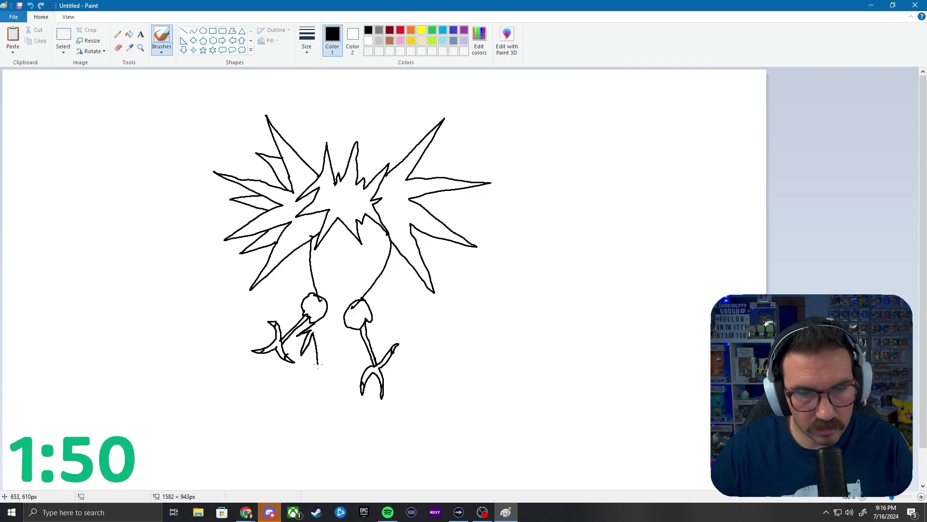
{"action": "mouse_move", "coordinate": [317, 365]}
{"action": "left_mouse_down"}
{"action": "mouse_move", "coordinate": [324, 335]}
{"action": "mouse_move", "coordinate": [335, 364]}
{"action": "mouse_move", "coordinate": [337, 331]}
{"action": "mouse_move", "coordinate": [346, 354]}
{"action": "mouse_move", "coordinate": [316, 355]}
{"action": "left_mouse_up"}
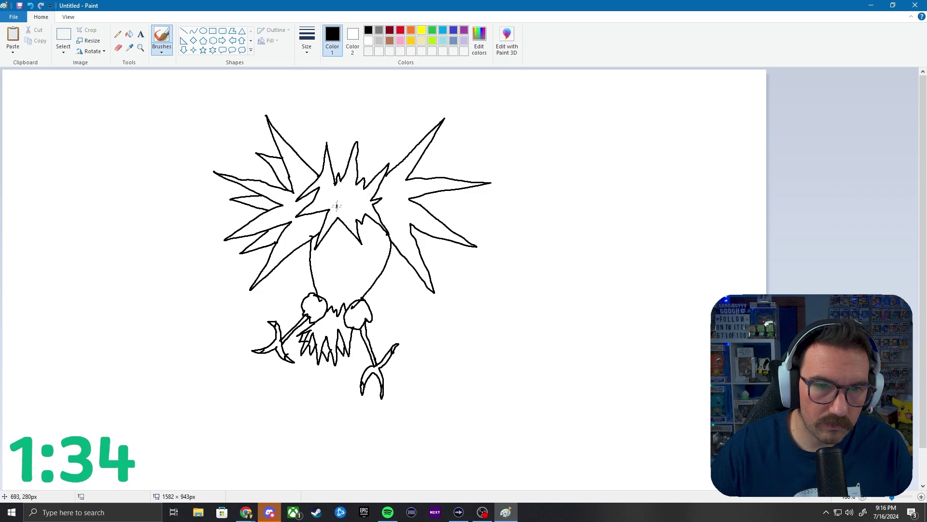
- Draw the long beak and two oval eyes on the head
{"action": "mouse_move", "coordinate": [337, 206]}
{"action": "left_mouse_down"}
{"action": "mouse_move", "coordinate": [330, 250]}
{"action": "mouse_move", "coordinate": [344, 219]}
{"action": "left_mouse_up"}
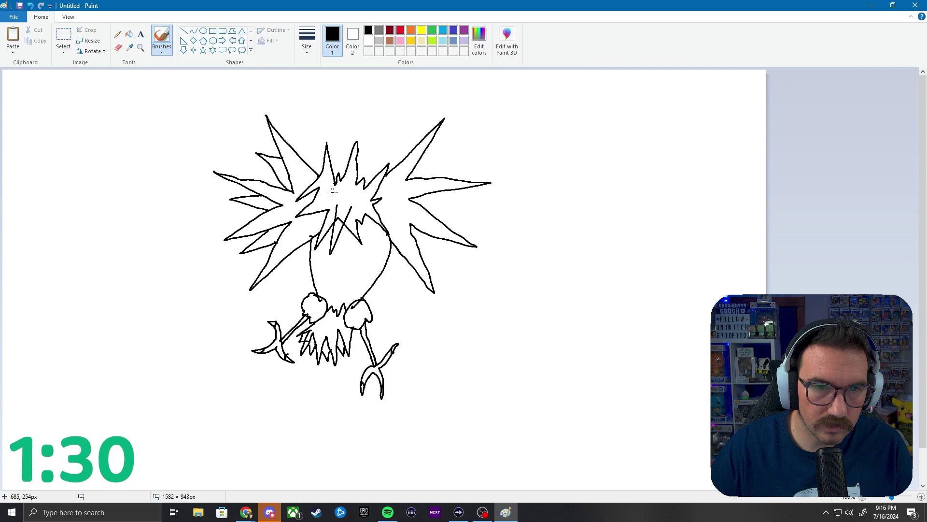
{"action": "left_click_drag", "start_coordinate": [333, 193], "coordinate": [334, 202]}
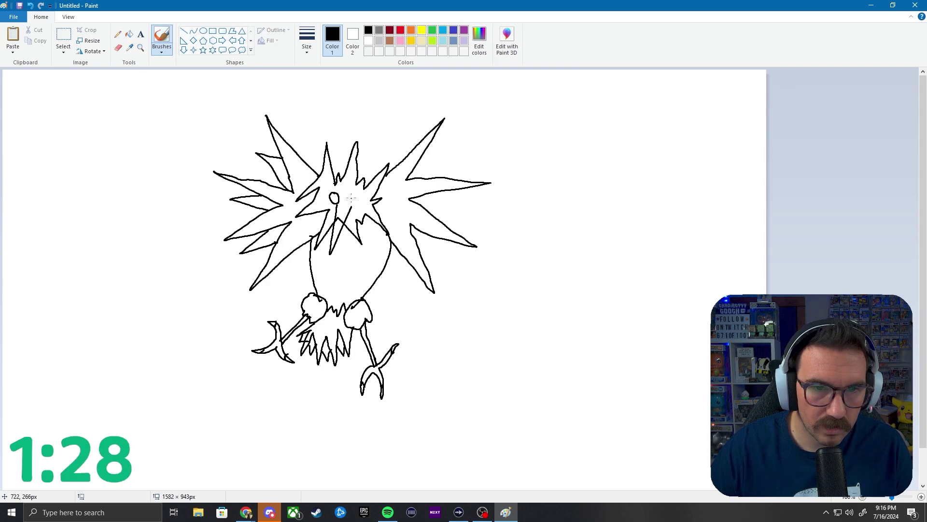
{"action": "left_click_drag", "start_coordinate": [354, 205], "coordinate": [335, 200]}
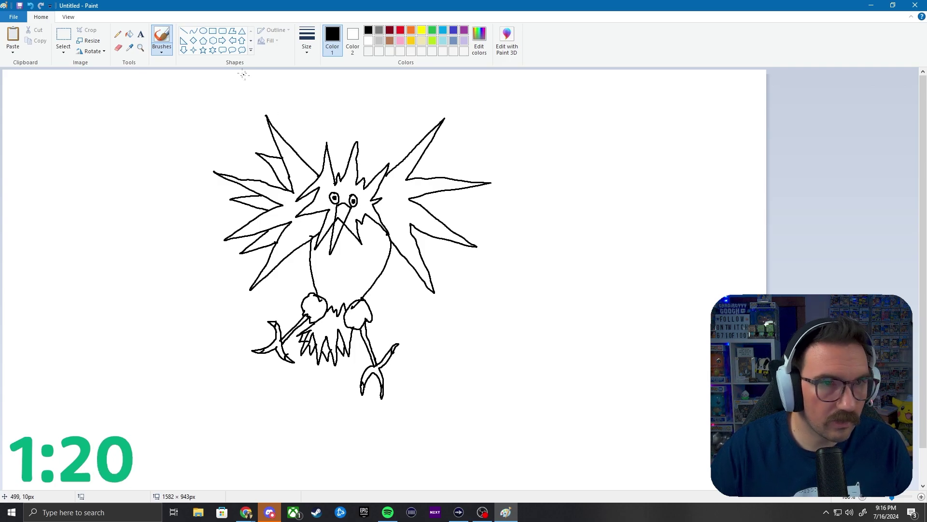
- Erase the extra beak lines and redraw the beak as one clean point
{"action": "left_click", "coordinate": [119, 49]}
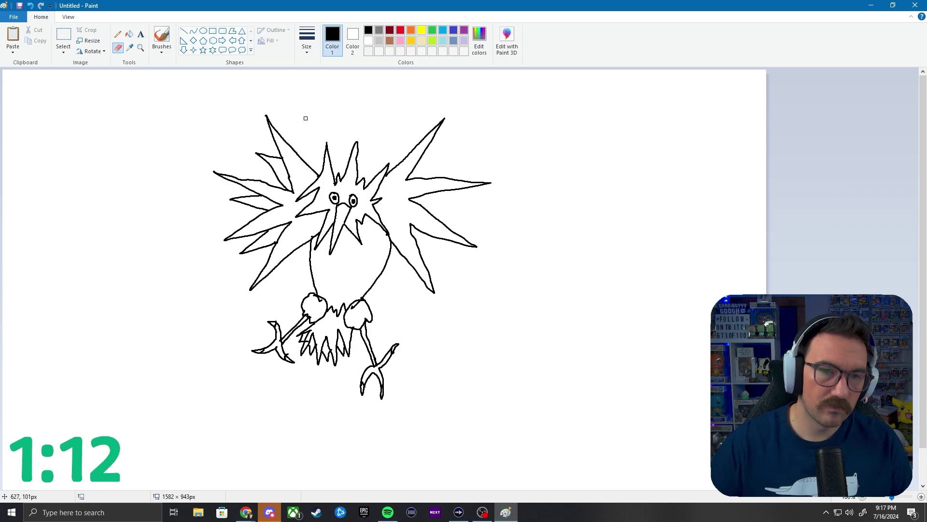
{"action": "left_click", "coordinate": [162, 38]}
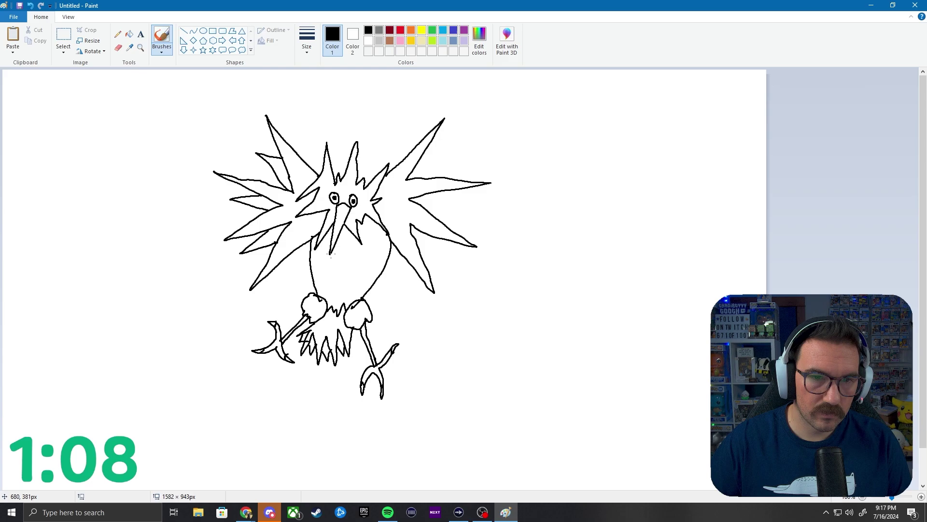
{"action": "left_click_drag", "start_coordinate": [338, 230], "coordinate": [341, 218]}
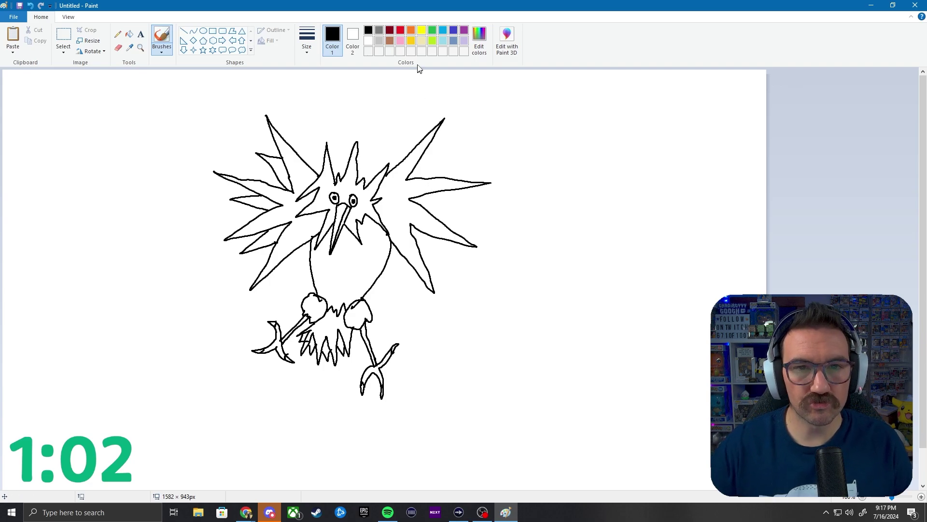
- Mix a lighter custom yellow and fill both wings and the tail feathers
{"action": "left_click", "coordinate": [411, 41]}
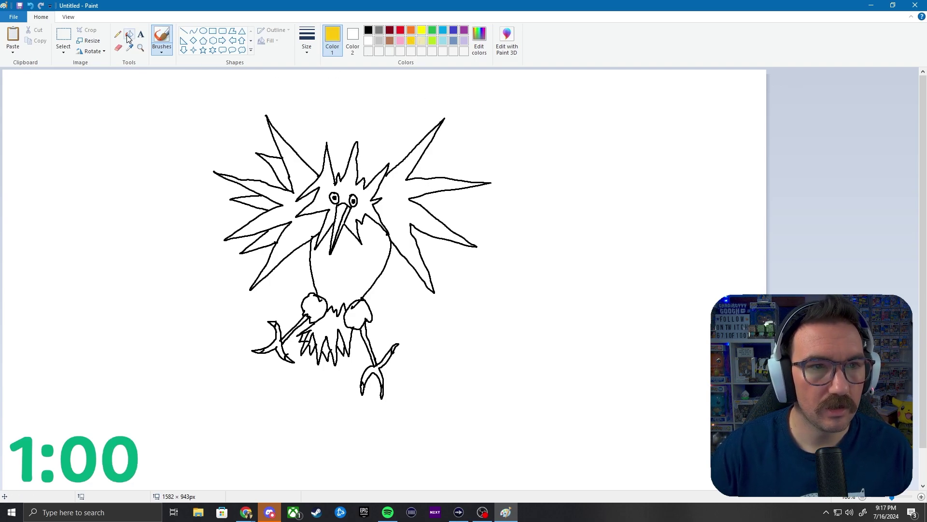
{"action": "left_click", "coordinate": [129, 34]}
{"action": "left_click", "coordinate": [479, 36]}
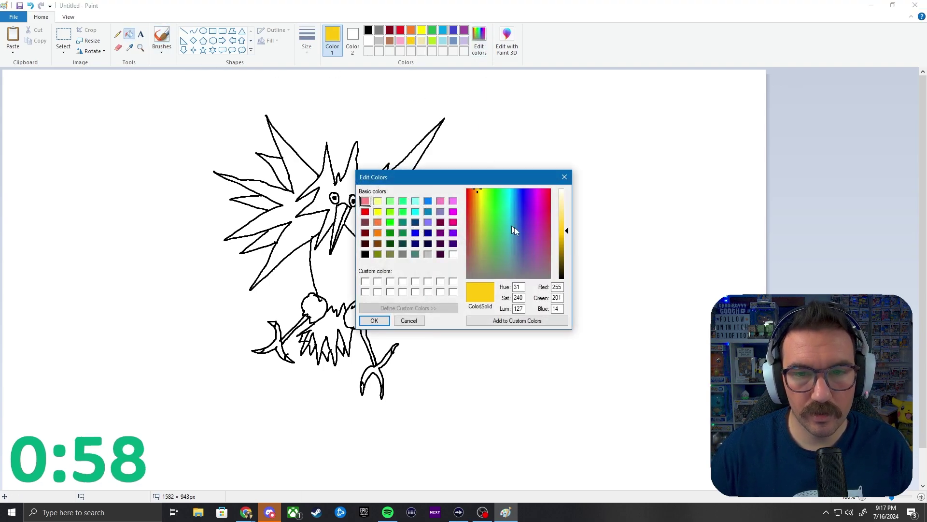
{"action": "left_click", "coordinate": [564, 223]}
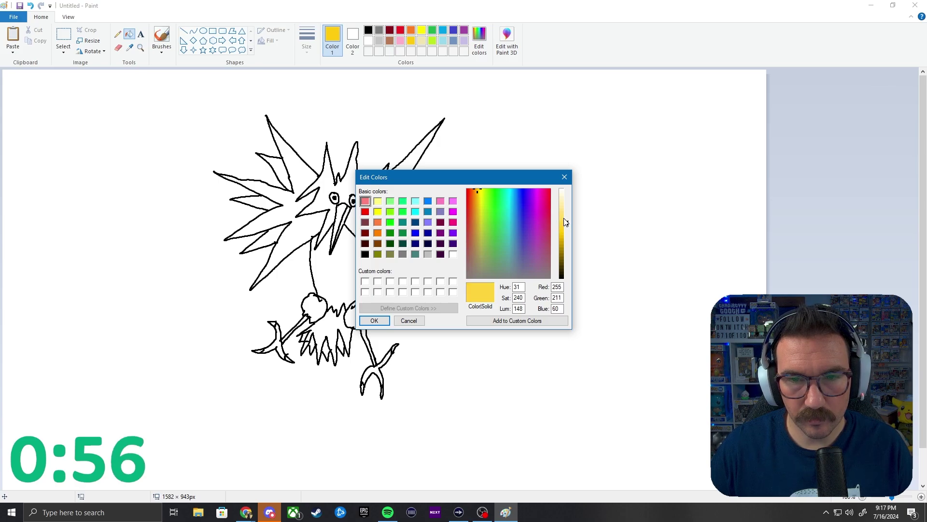
{"action": "left_click", "coordinate": [563, 222]}
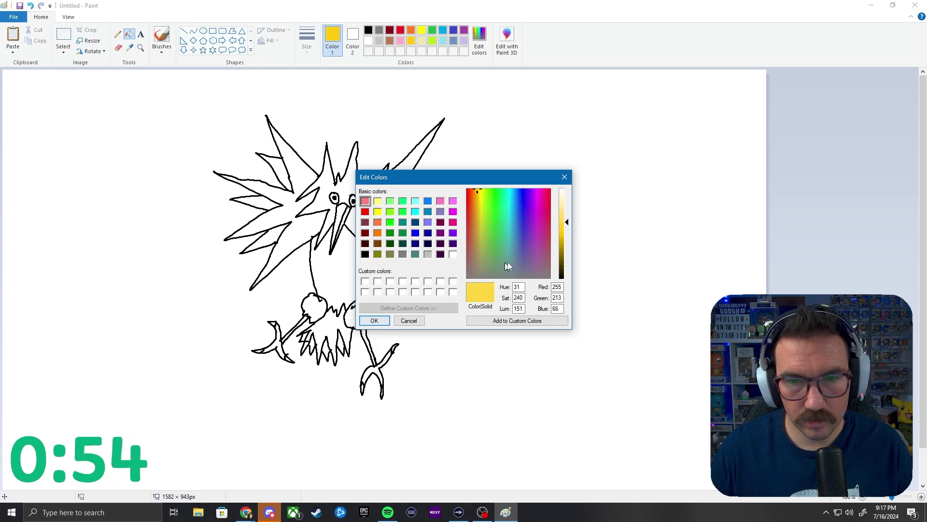
{"action": "left_click", "coordinate": [374, 321]}
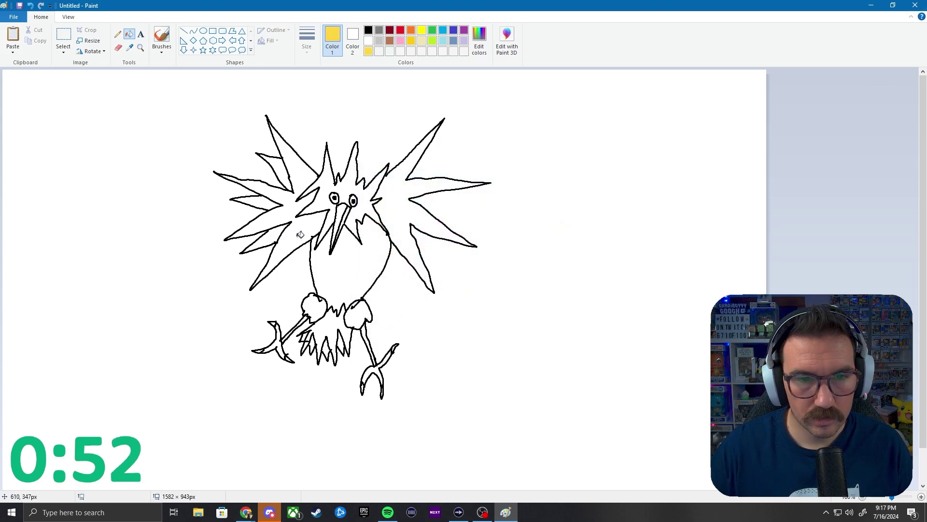
{"action": "left_click", "coordinate": [300, 234]}
{"action": "left_click", "coordinate": [405, 213]}
{"action": "left_click", "coordinate": [333, 329]}
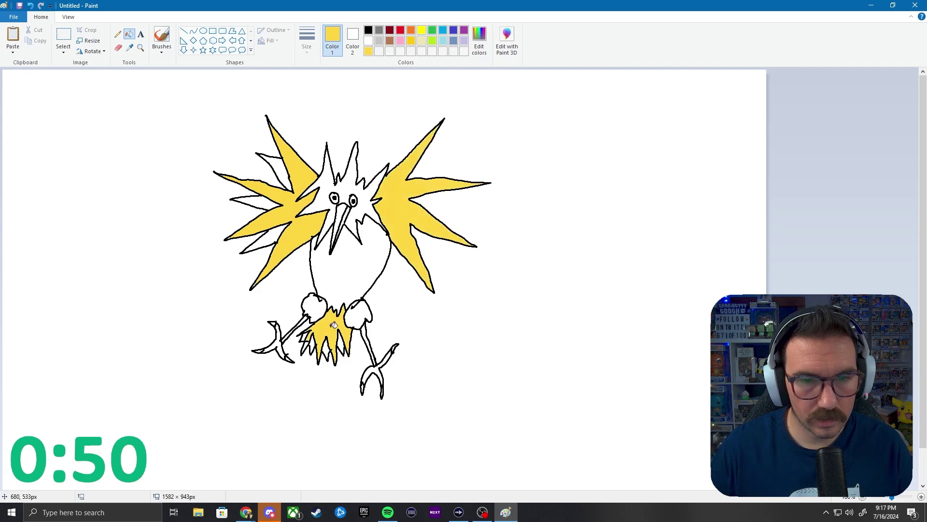
- Fill three left-wing gaps and one tail-feather gap with black
{"action": "left_click", "coordinate": [162, 37]}
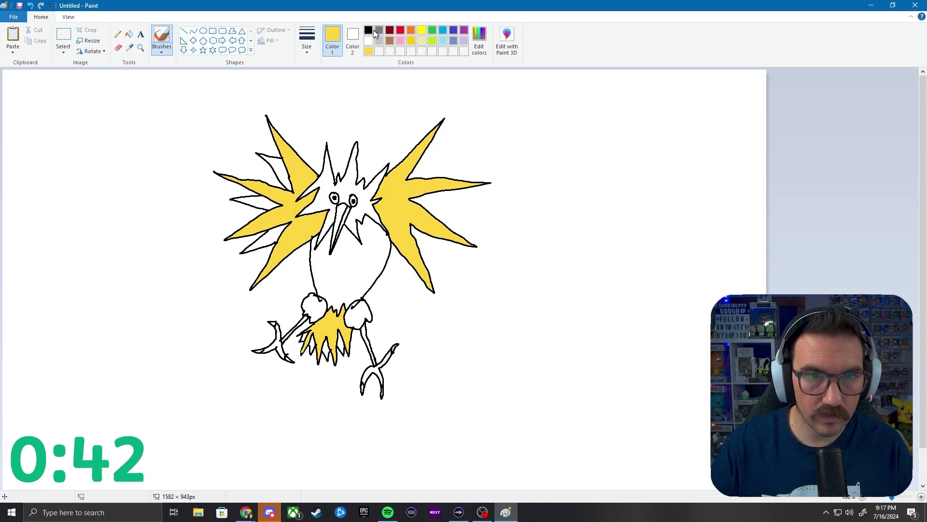
{"action": "left_click", "coordinate": [368, 31]}
{"action": "left_click", "coordinate": [129, 34]}
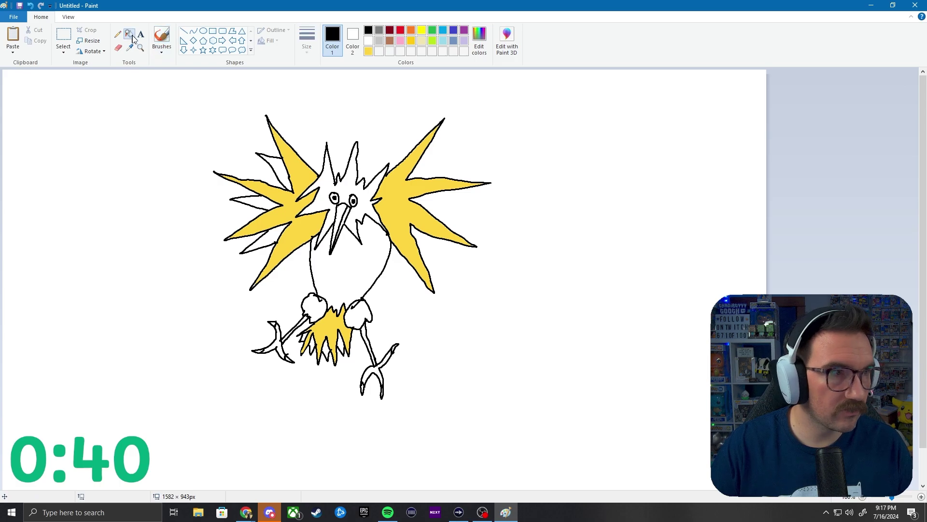
{"action": "left_click", "coordinate": [284, 168]}
{"action": "left_click", "coordinate": [263, 201]}
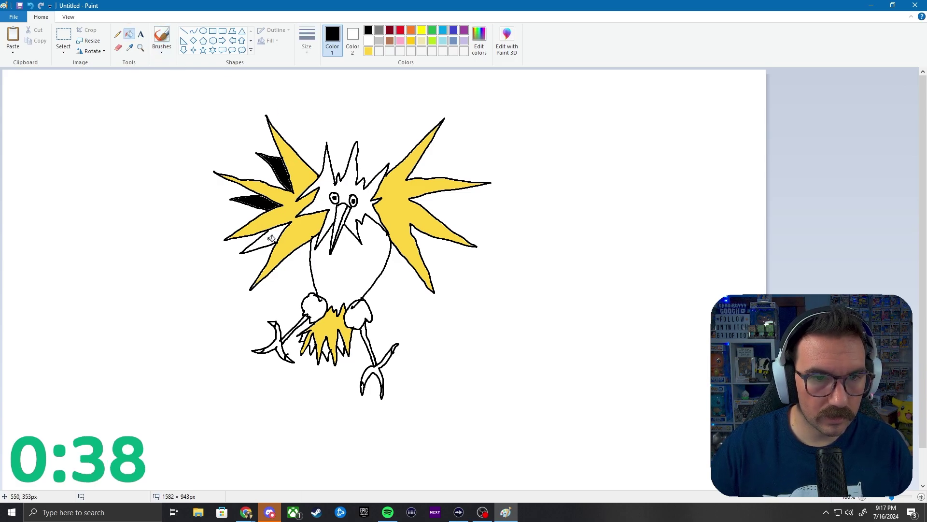
{"action": "left_click", "coordinate": [272, 239]}
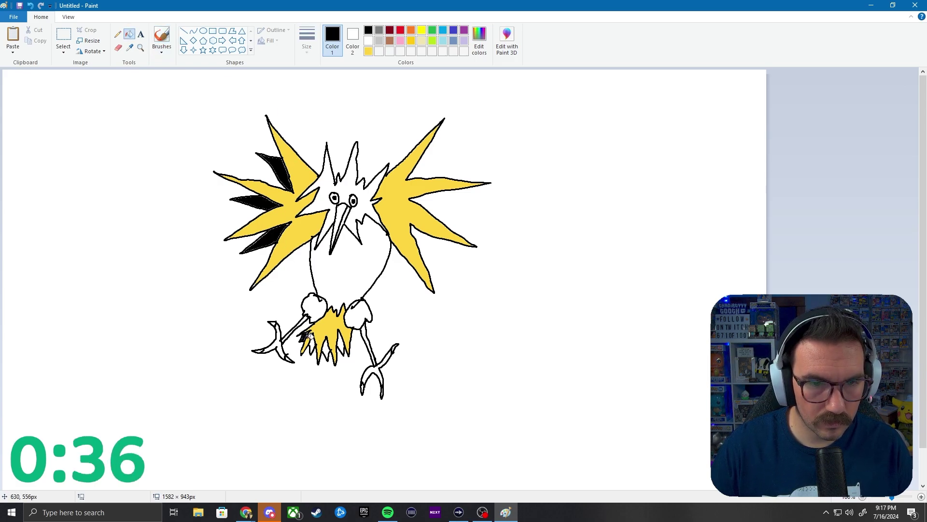
{"action": "left_click", "coordinate": [326, 349]}
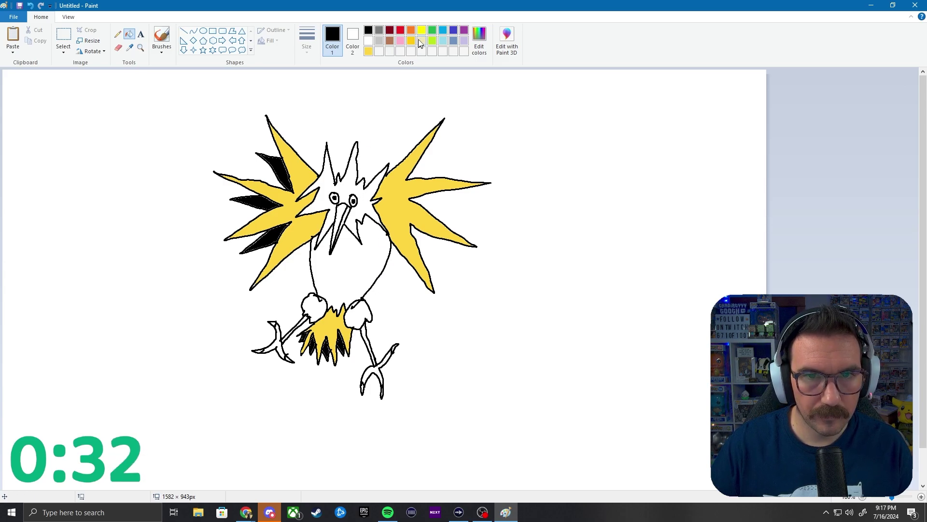
- Darken the custom yellow and fill the body and head with it
{"action": "left_click", "coordinate": [367, 53]}
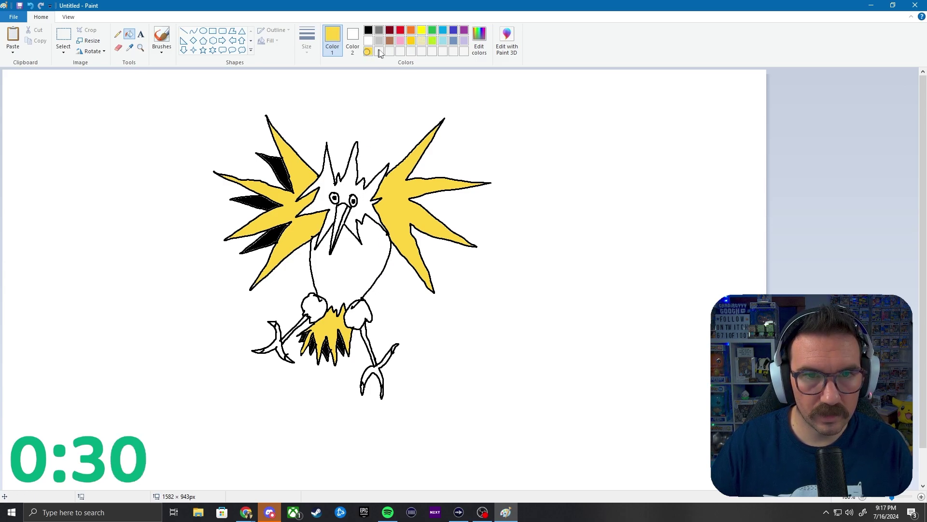
{"action": "left_click", "coordinate": [480, 42]}
{"action": "left_click_drag", "start_coordinate": [563, 232], "coordinate": [564, 237]}
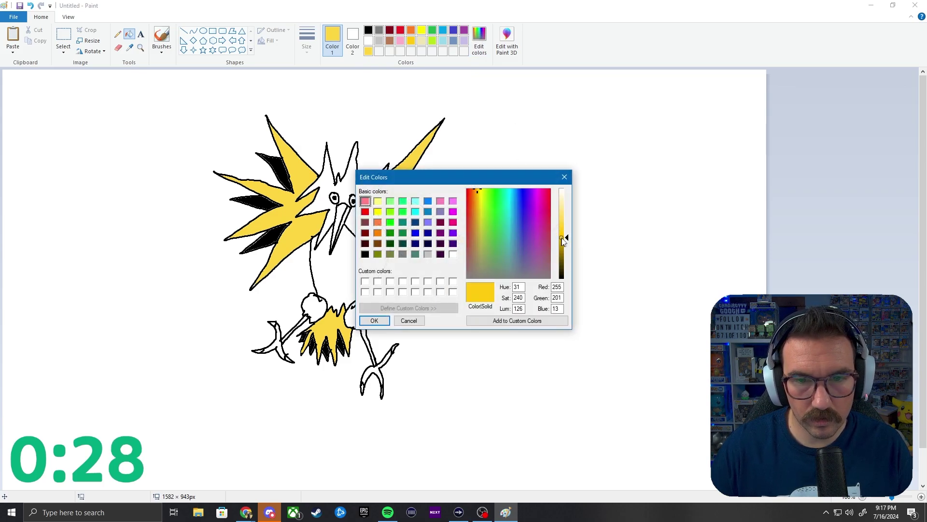
{"action": "left_click", "coordinate": [374, 320]}
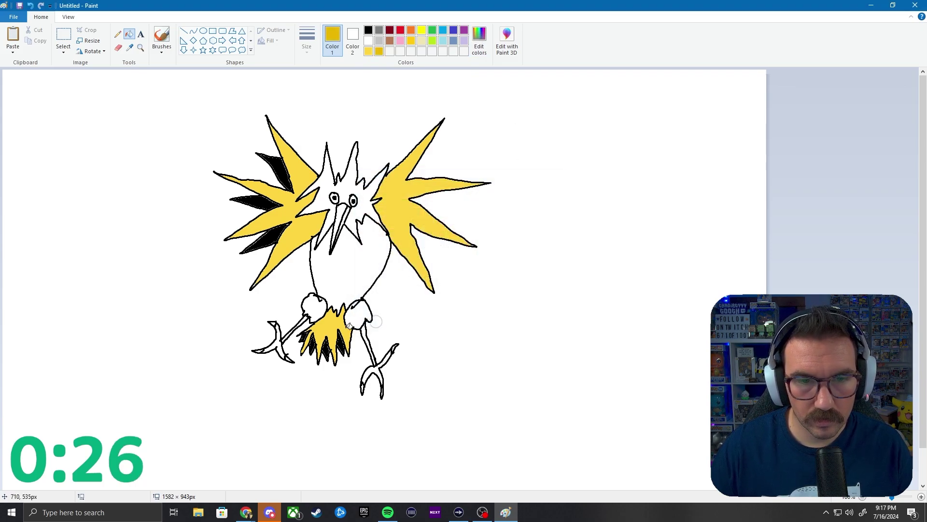
{"action": "left_click", "coordinate": [321, 308]}
{"action": "key", "text": "ctrl+z"}
{"action": "left_click", "coordinate": [342, 283]}
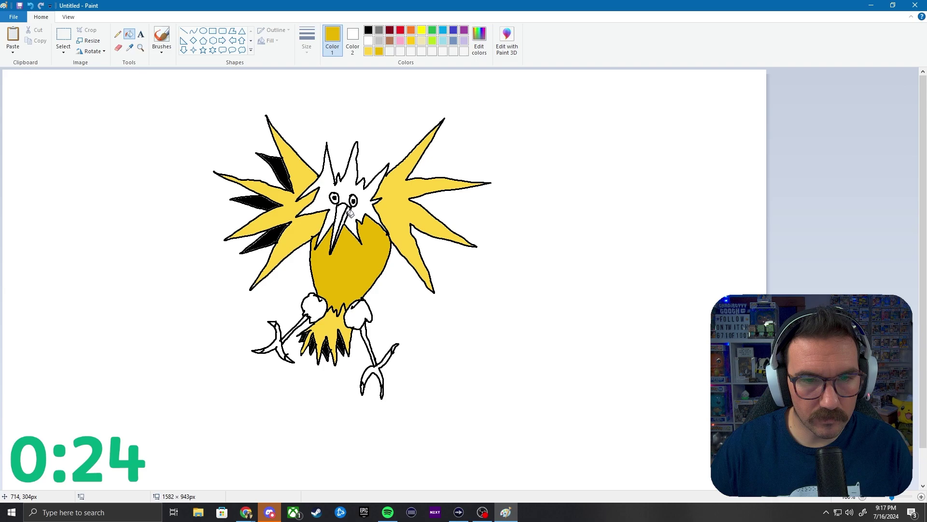
{"action": "left_click", "coordinate": [349, 190]}
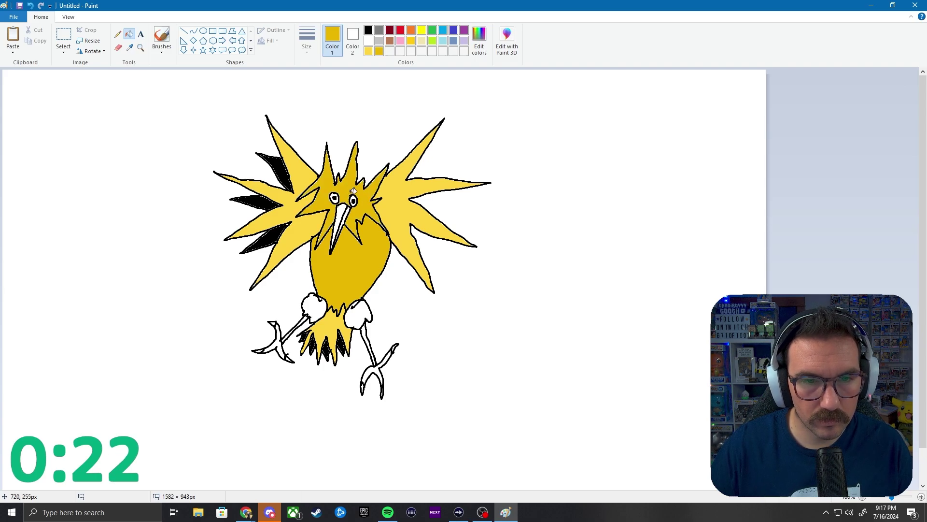
- Fill both leg joints and the beak with brown
{"action": "left_click", "coordinate": [389, 41]}
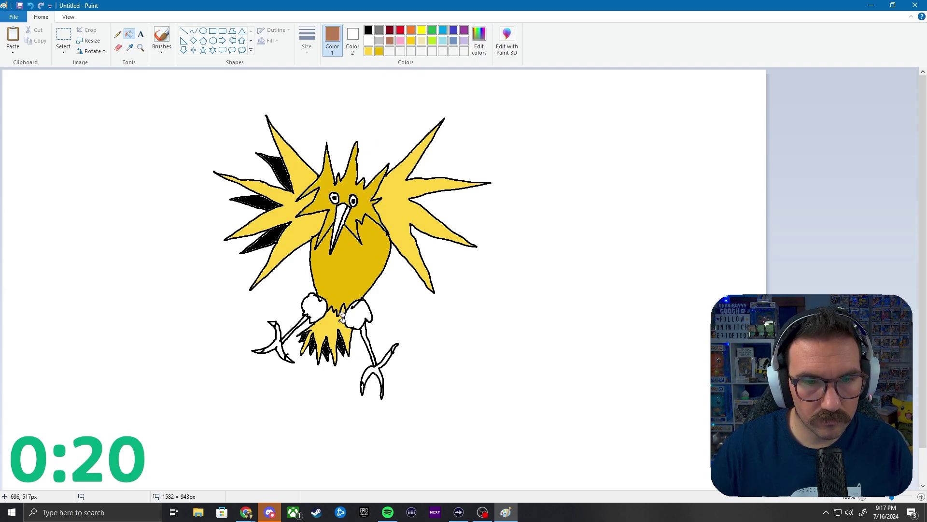
{"action": "left_click", "coordinate": [348, 318]}
{"action": "left_click", "coordinate": [316, 307]}
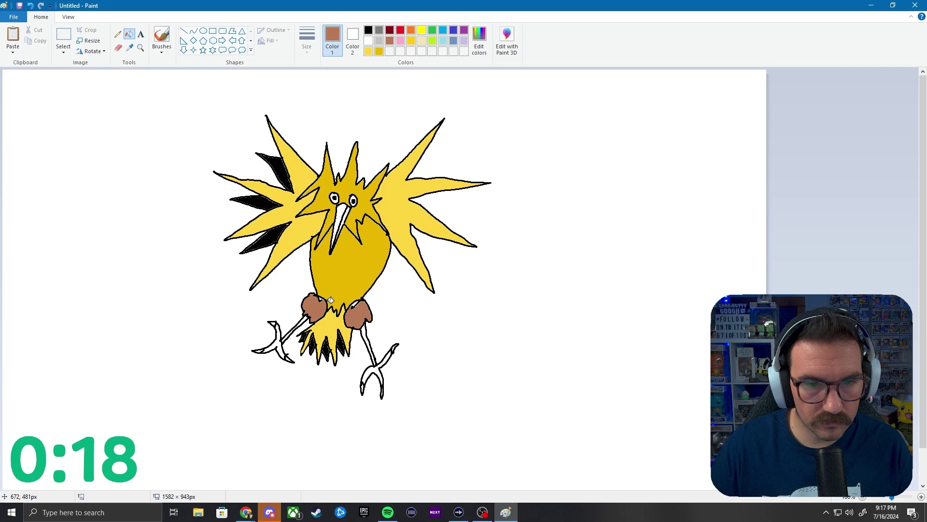
{"action": "left_click", "coordinate": [341, 210]}
{"action": "left_click", "coordinate": [347, 213]}
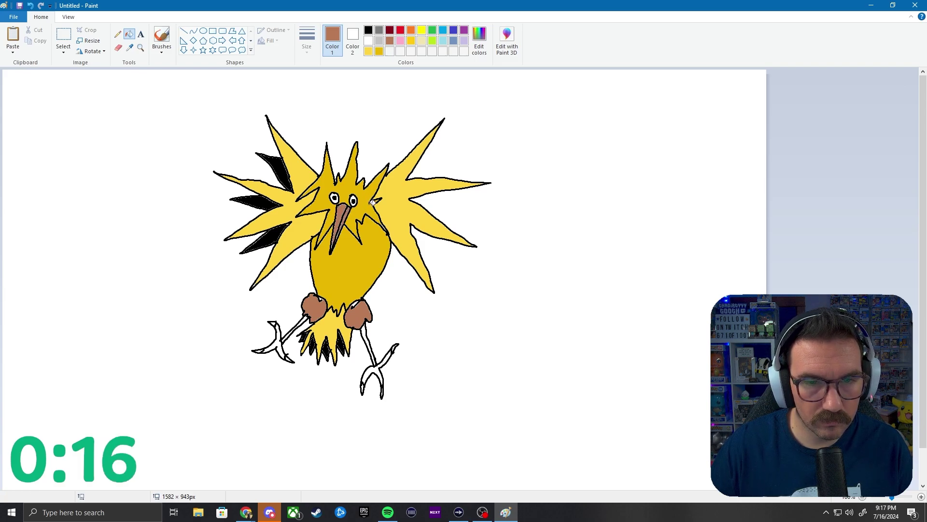
- Fill both claws and the remaining leg sections with brown
{"action": "left_click", "coordinate": [161, 38]}
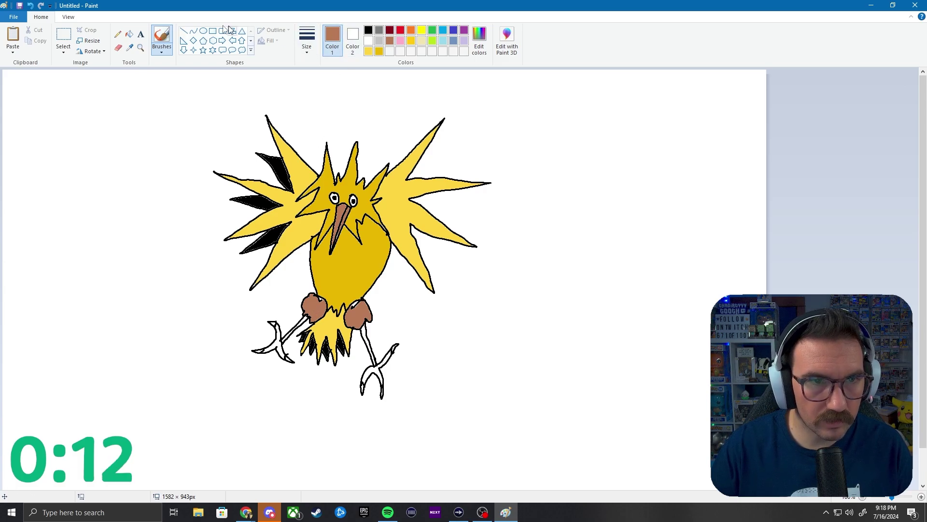
{"action": "left_click", "coordinate": [129, 34]}
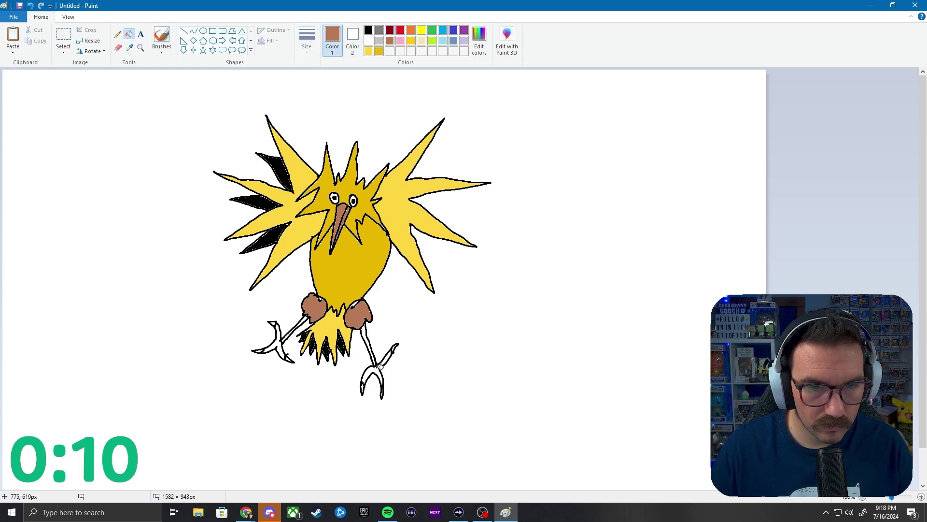
{"action": "left_click", "coordinate": [372, 362]}
{"action": "left_click", "coordinate": [366, 339]}
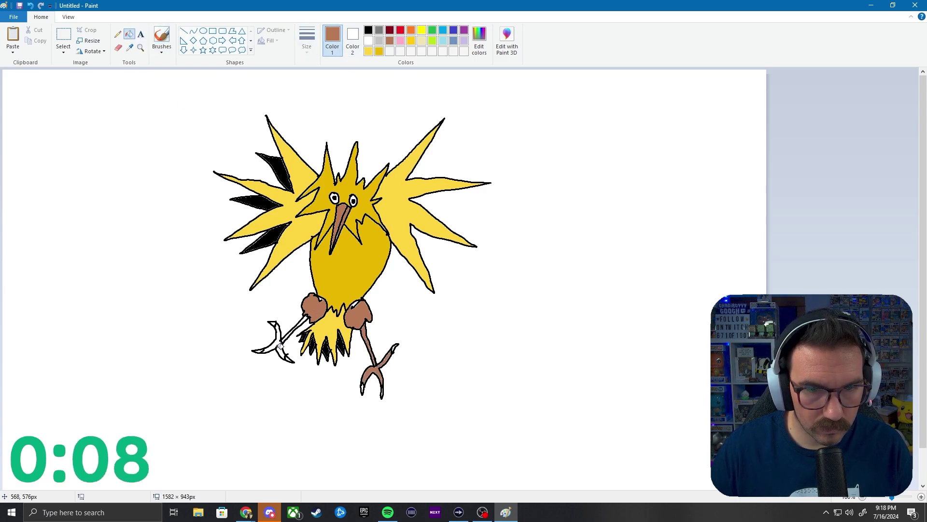
{"action": "left_click", "coordinate": [277, 348]}
{"action": "left_click", "coordinate": [302, 320]}
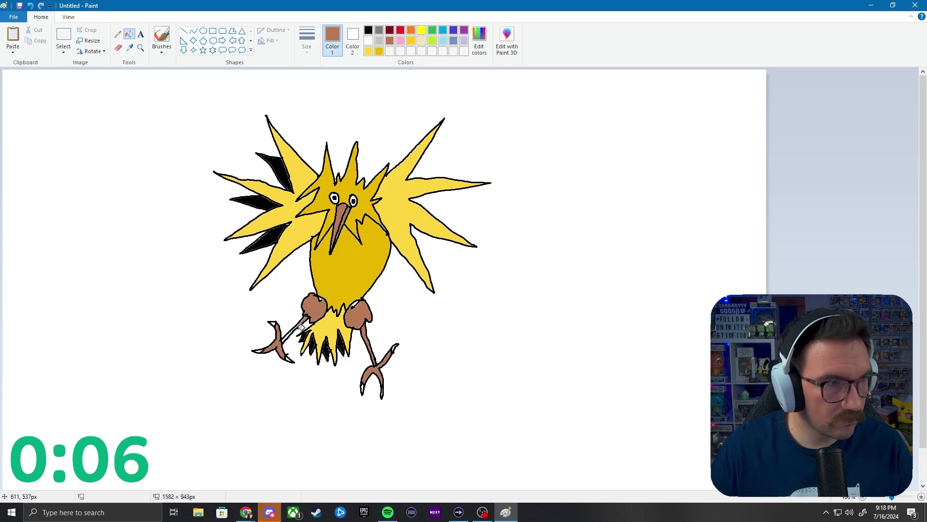
{"action": "left_click", "coordinate": [297, 330]}
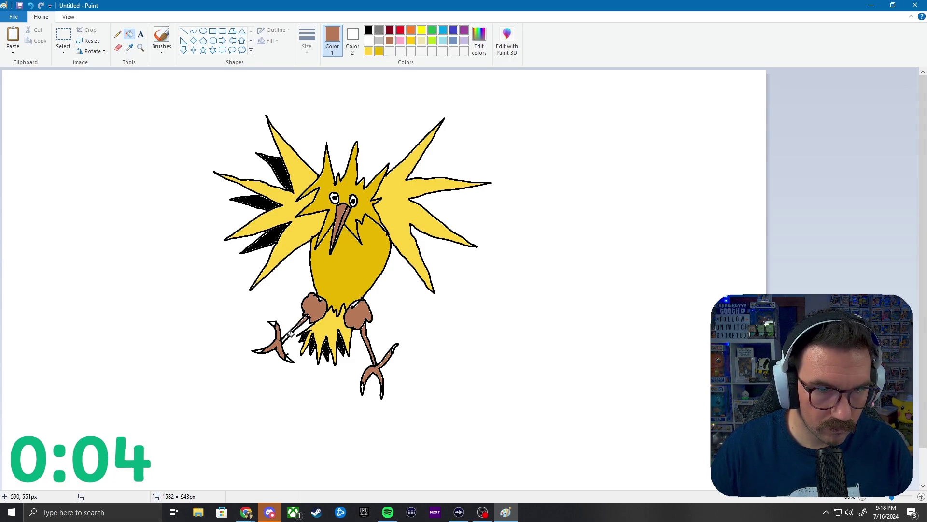
{"action": "left_click", "coordinate": [287, 336]}
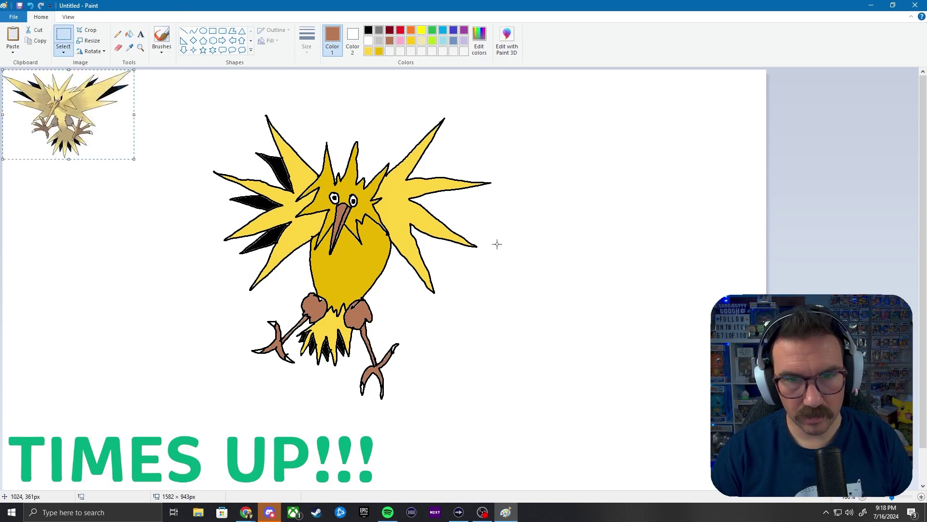
- Paste the Zapdos reference picture and move it to the canvas's top-right corner
{"action": "key", "text": "ctrl+v"}
{"action": "left_click_drag", "start_coordinate": [121, 115], "coordinate": [712, 130]}
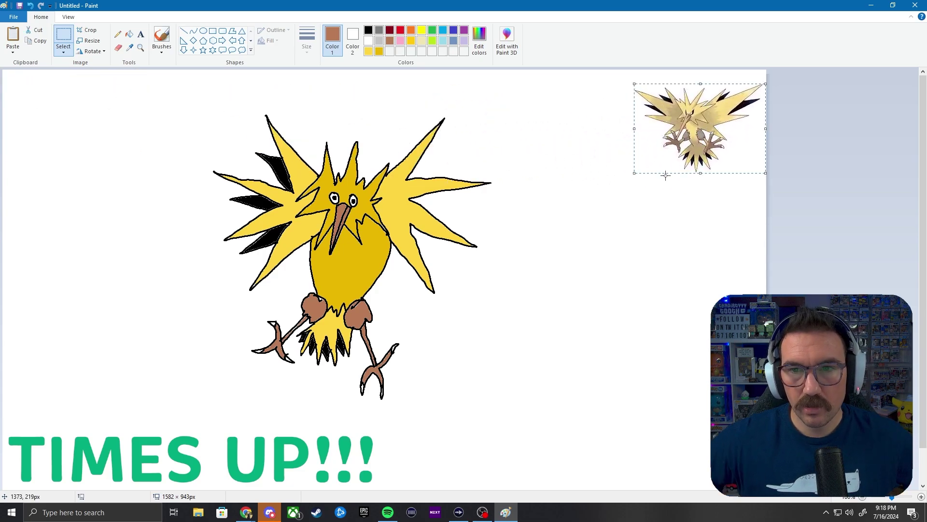